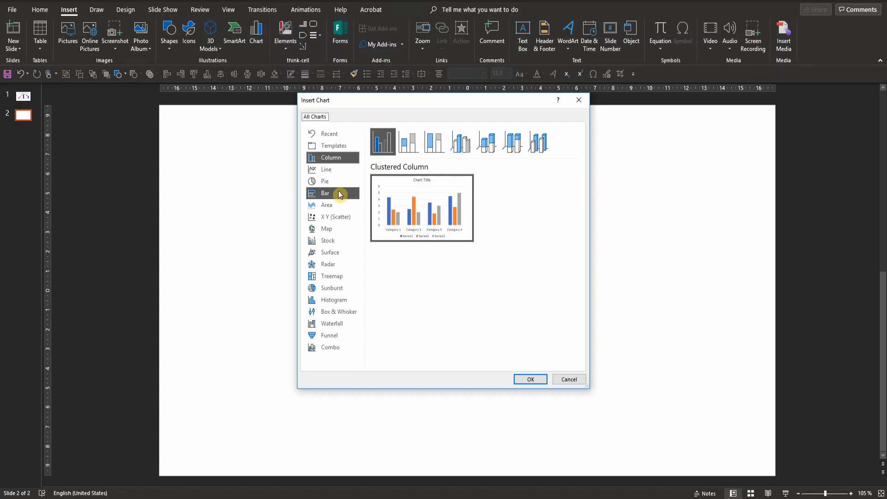
- Insert a Stacked Column chart on the blank slide
click(345, 325)
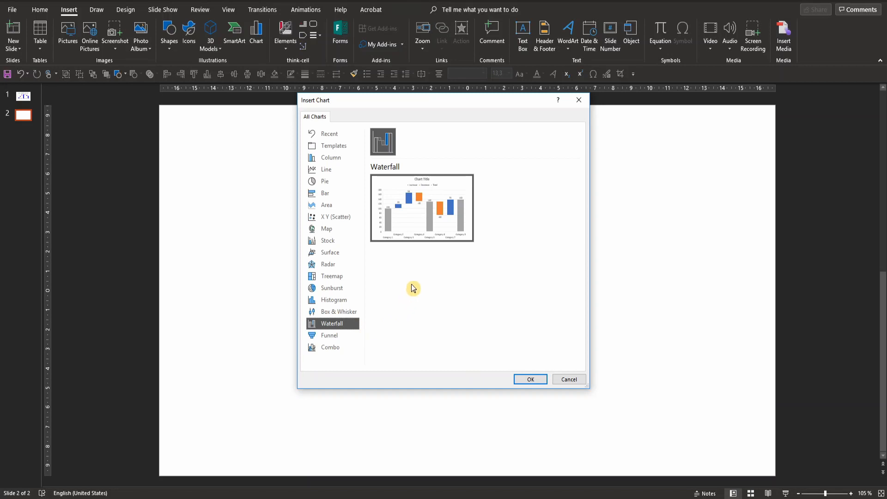
mouse_move(427, 226)
click(333, 159)
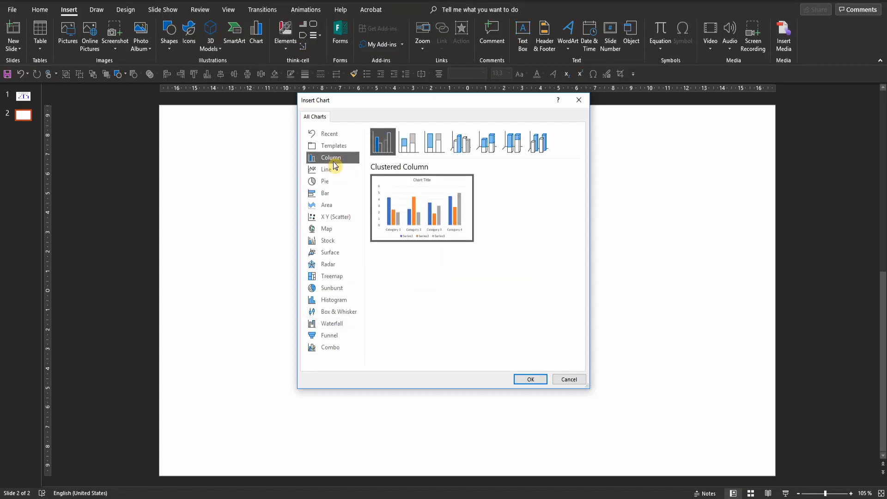
click(403, 154)
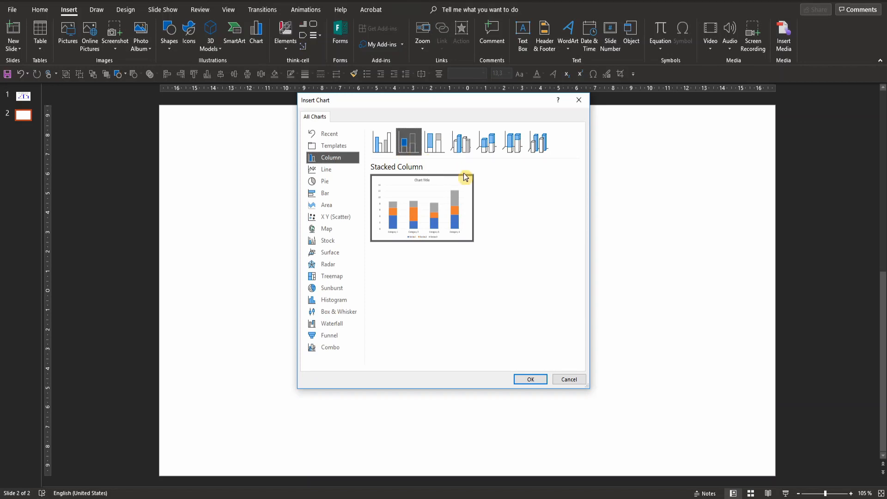
click(530, 379)
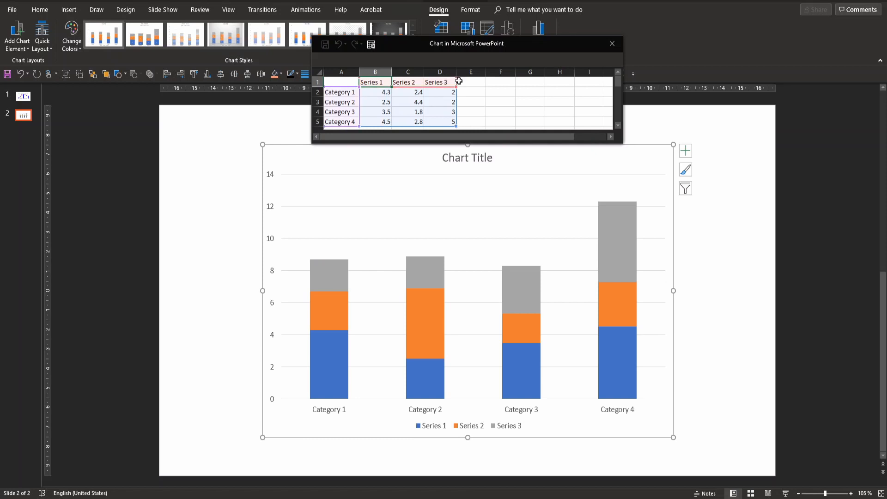
- Enlarge the chart's data sheet and insert a row above Category 1 labelled "Start"
mouse_move(335, 277)
mouse_move(326, 356)
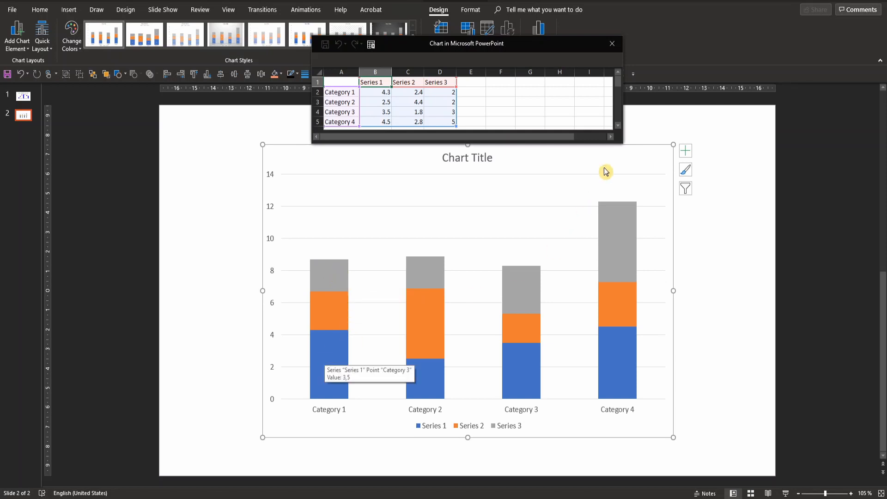
drag(622, 144, 649, 195)
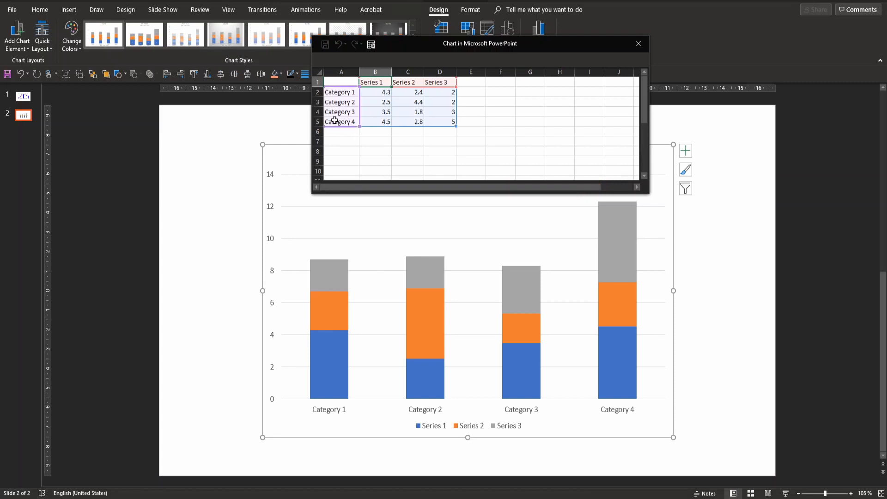
click(315, 92)
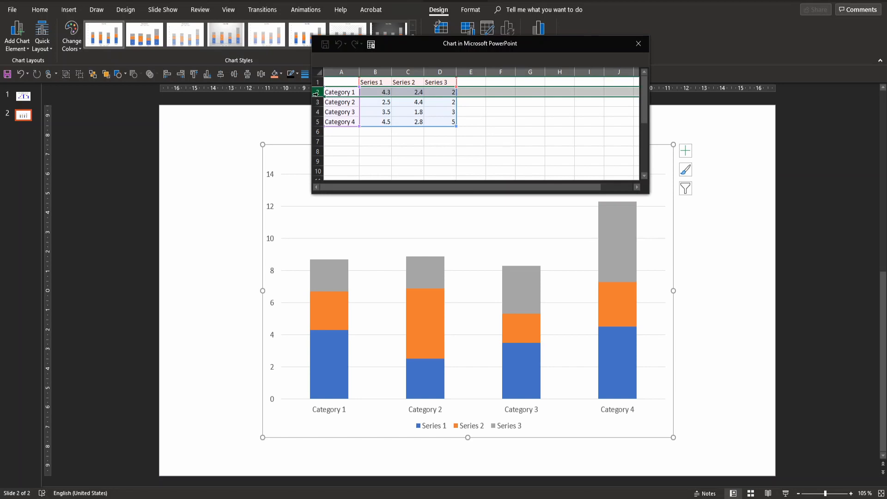
right_click(315, 93)
click(343, 160)
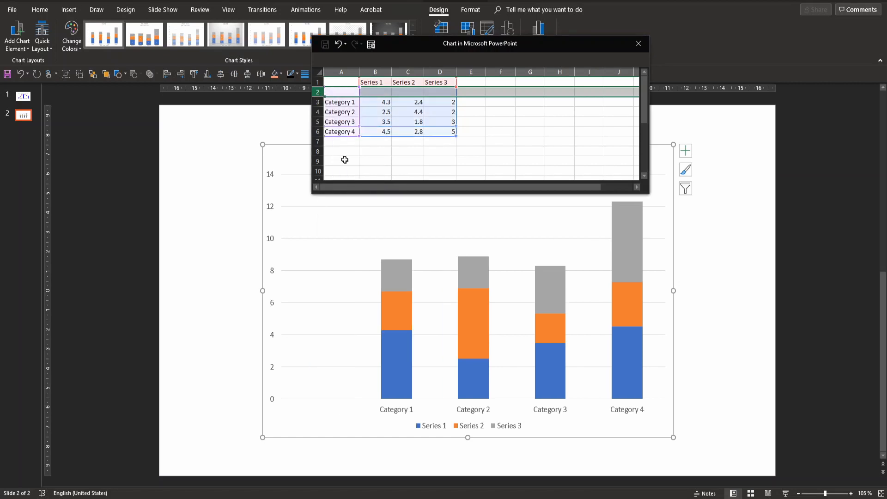
click(350, 93)
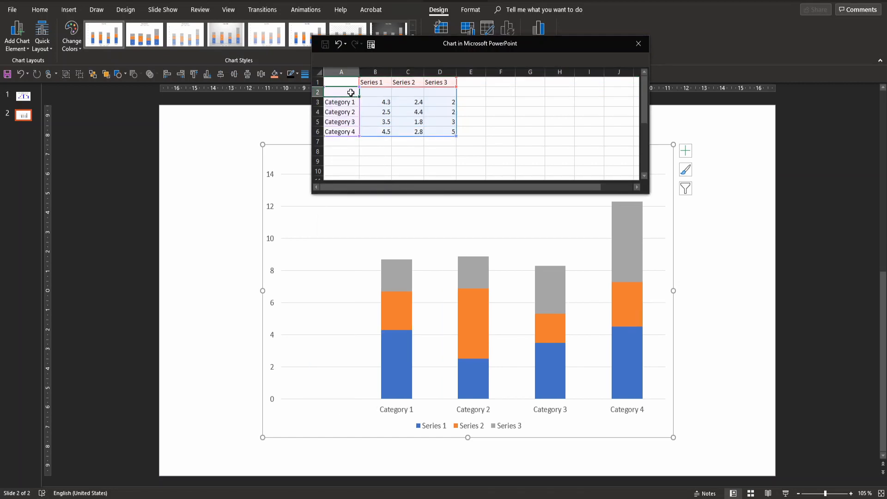
text(Start)
key(Return)
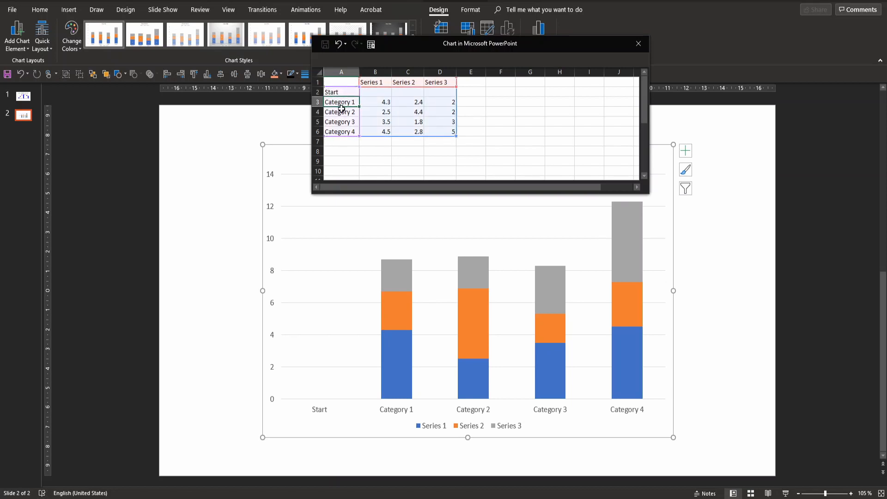
- Insert a row between Category 2 and Category 3 in the chart data and label it "Subtotal"
click(317, 122)
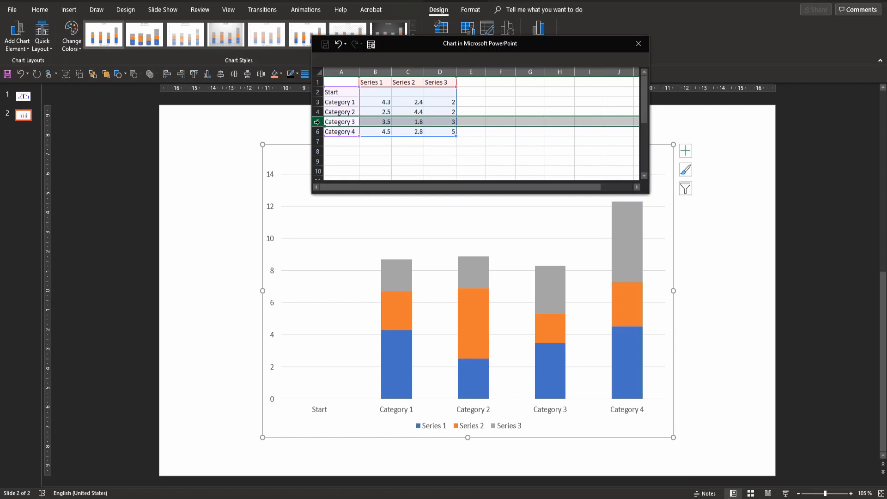
key(ctrl+shift+plus)
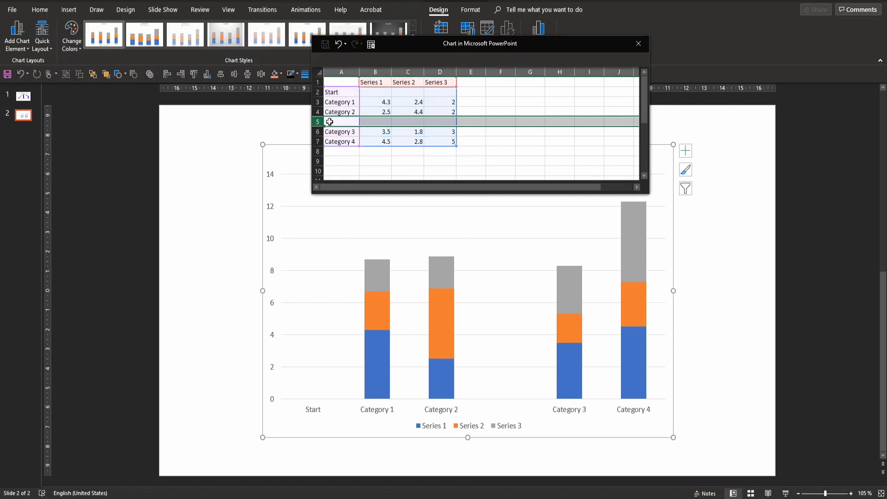
click(330, 121)
text(Subtota)
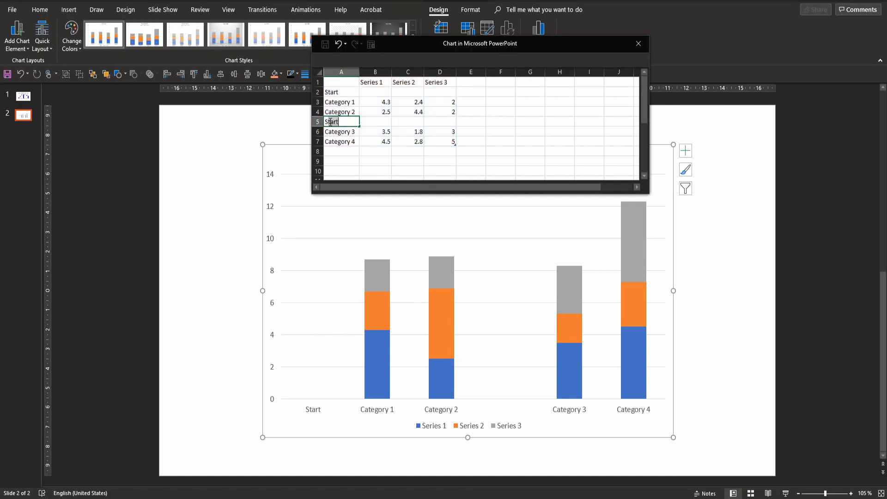
text(l)
- Add a category labelled "Total" directly below Category 4 in the chart data
click(336, 153)
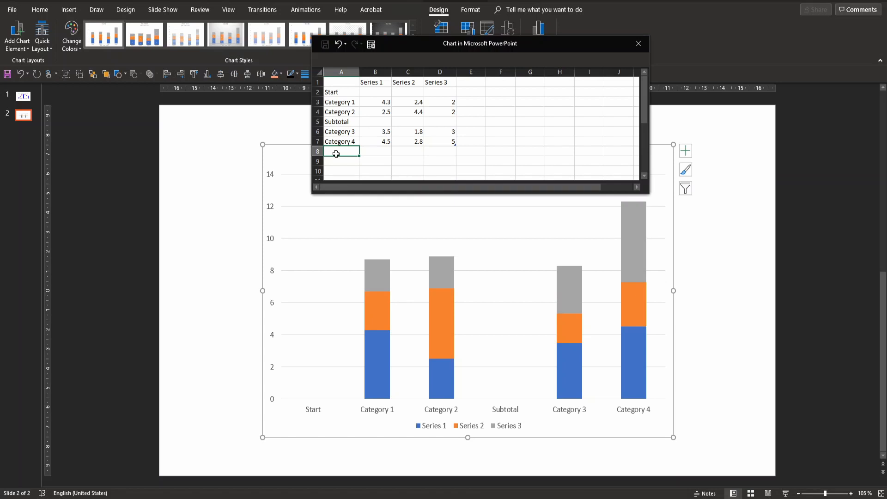
text(Total)
key(Return)
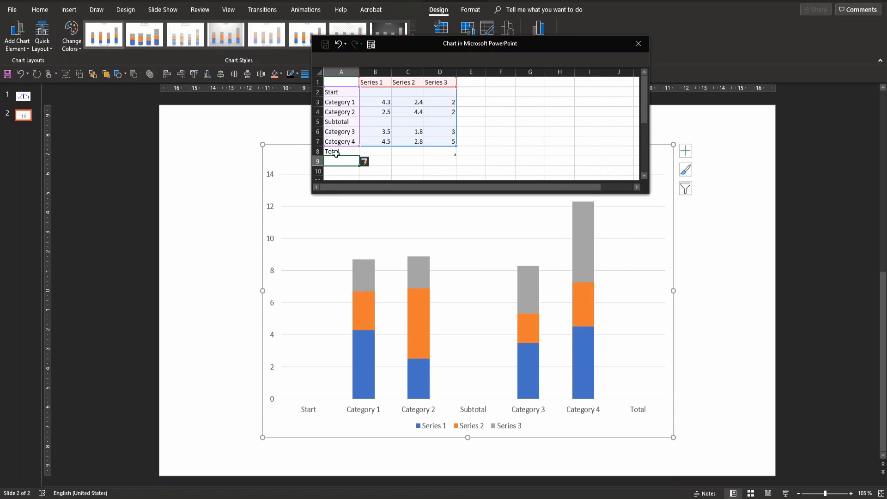
click(346, 153)
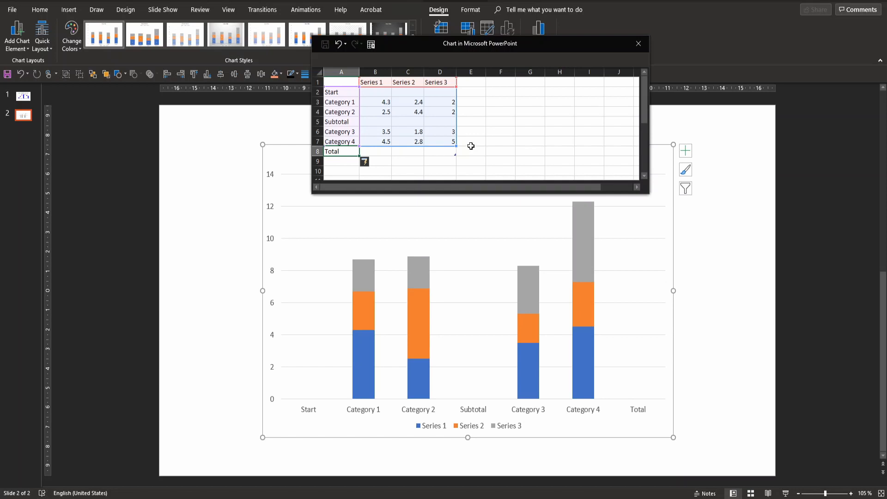
- Add the column headers Series 4, Series 5 and Series 6 after Series 3, and close the data sheet
click(473, 81)
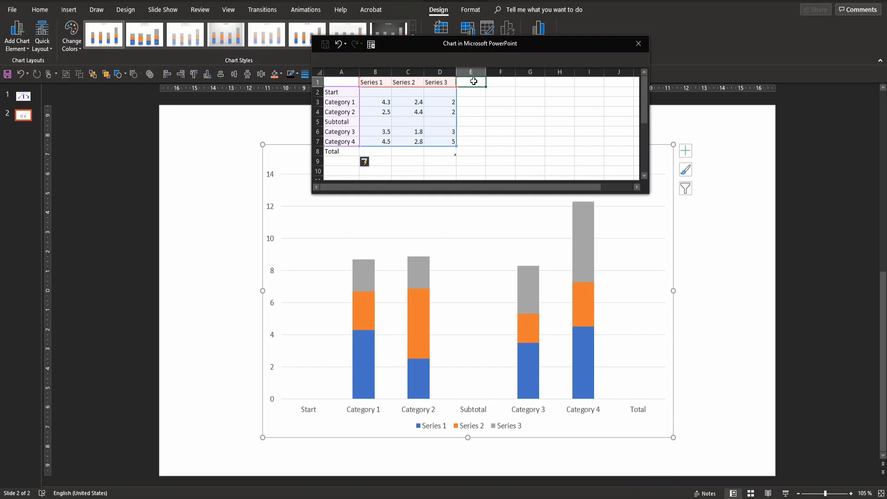
text(Series 4)
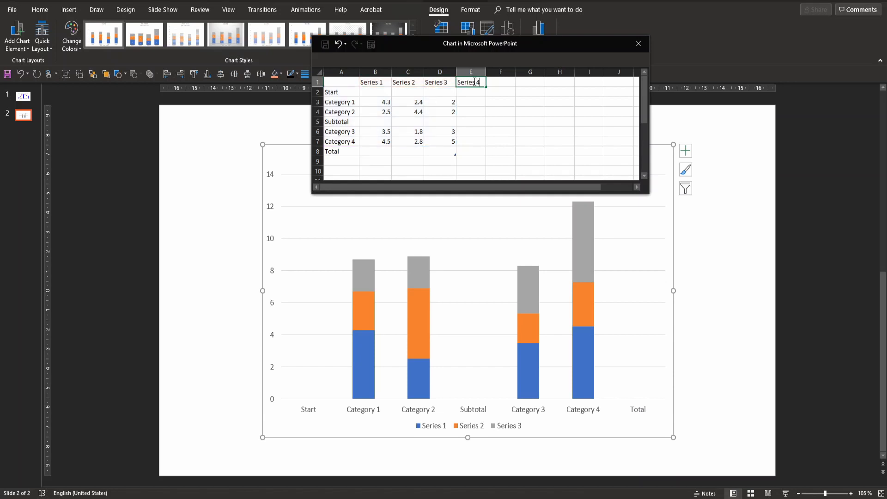
key(Tab)
text(Series 5)
key(Tab)
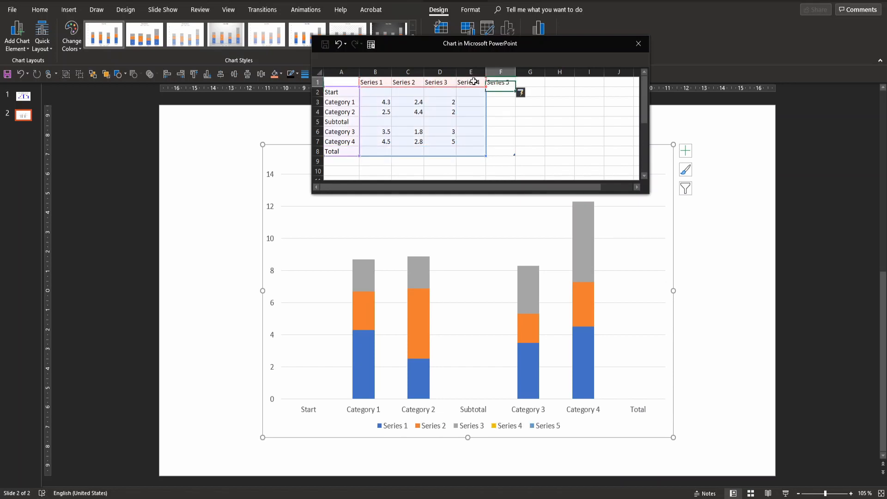
text(Series 6)
key(Return)
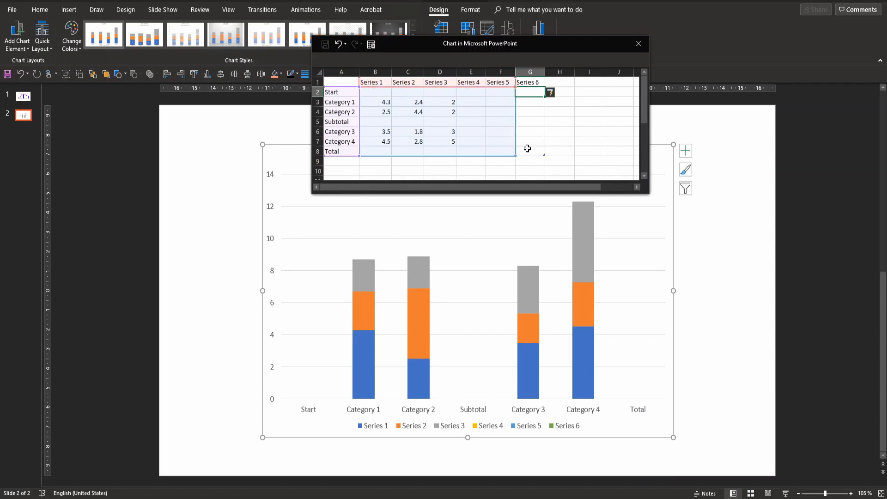
click(638, 44)
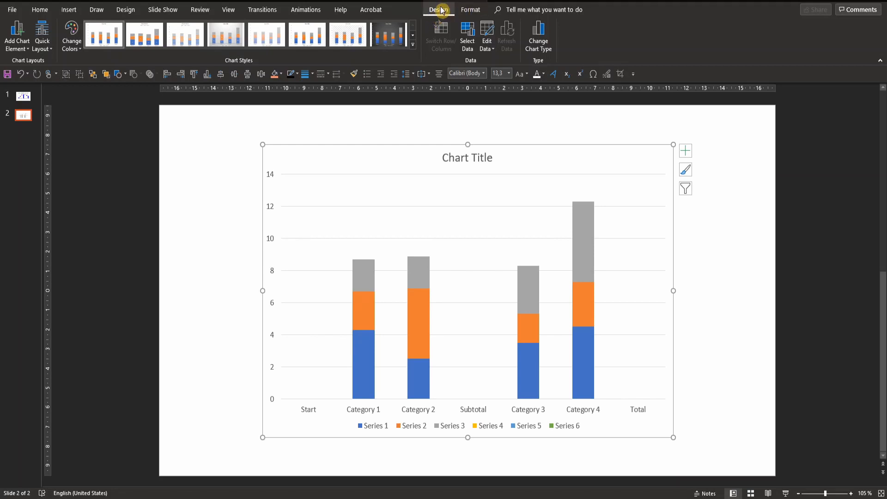
click(492, 52)
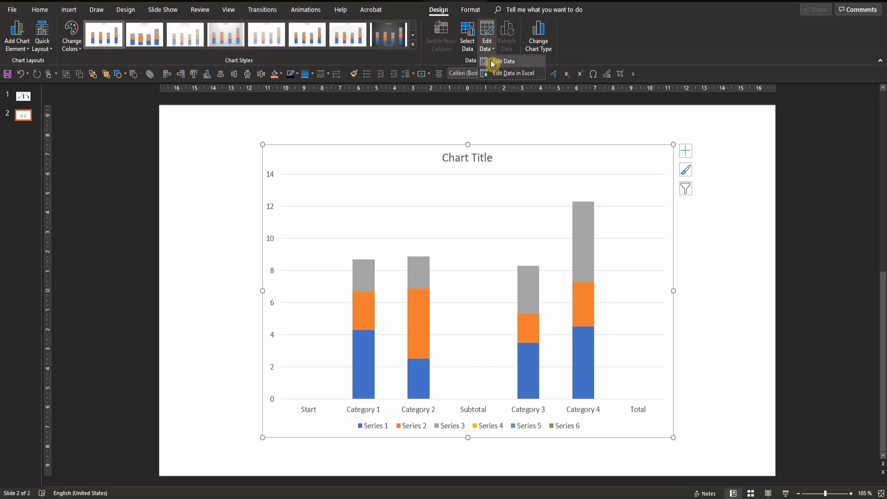
click(493, 63)
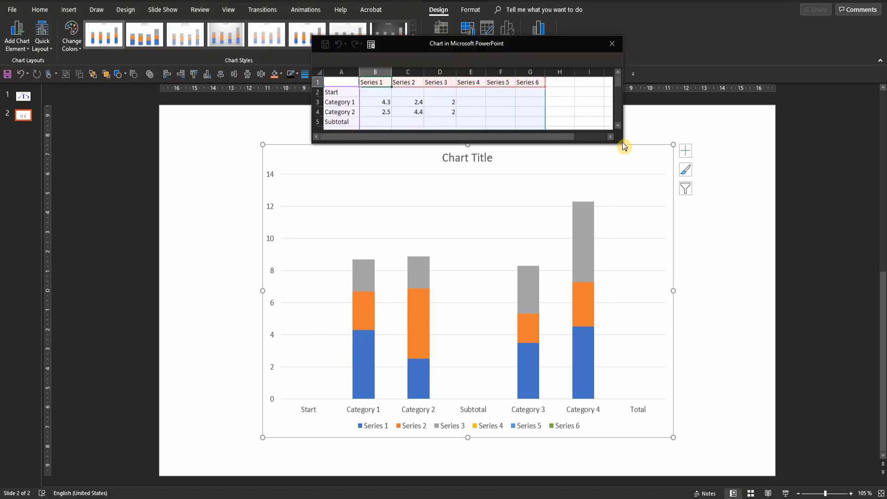
drag(622, 144, 640, 199)
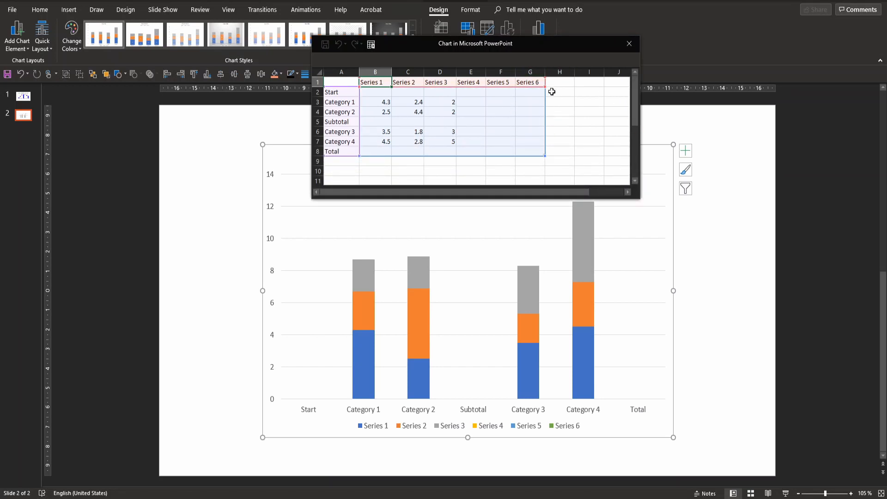
click(629, 43)
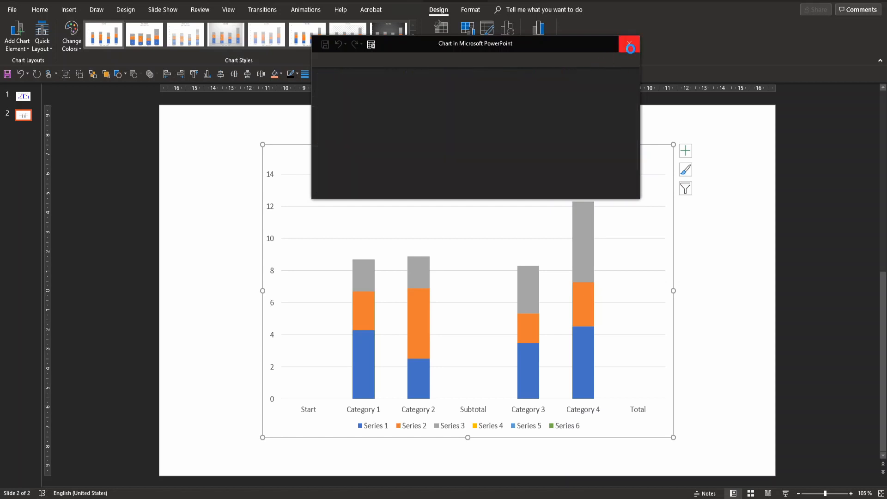
- Open the chart data in Excel and enter 5 as the Series 1 value for Start
click(492, 49)
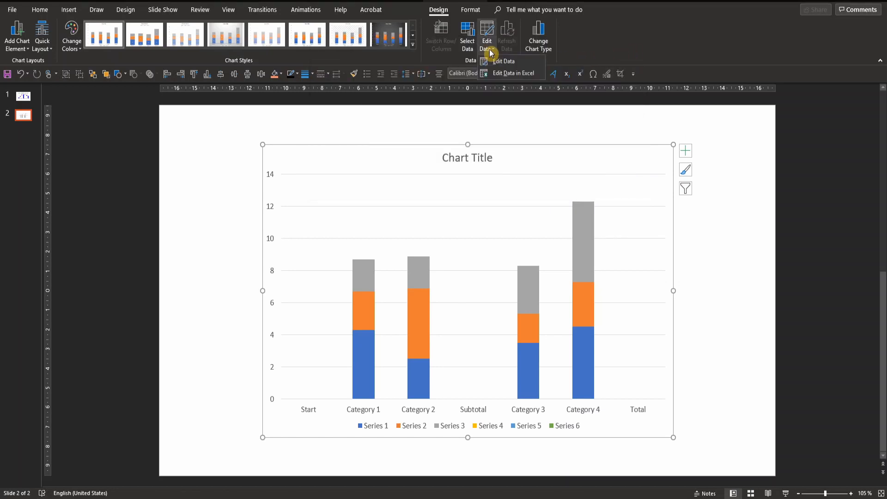
click(532, 73)
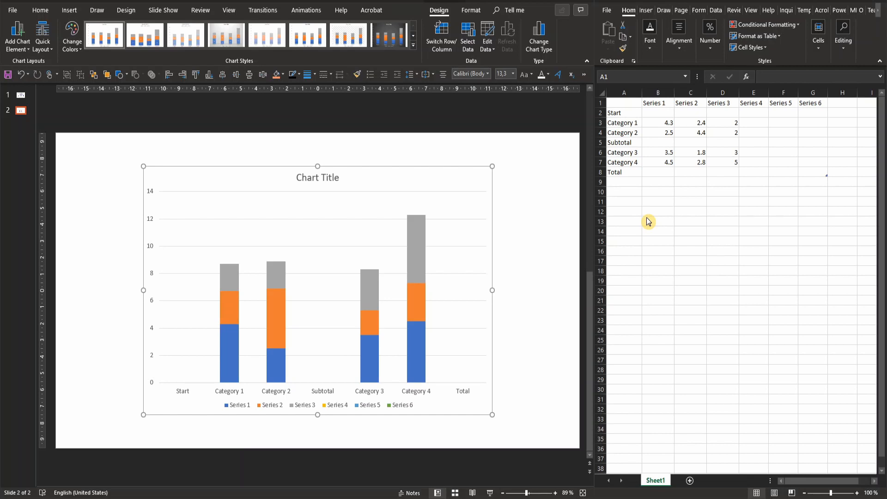
click(663, 112)
text(5)
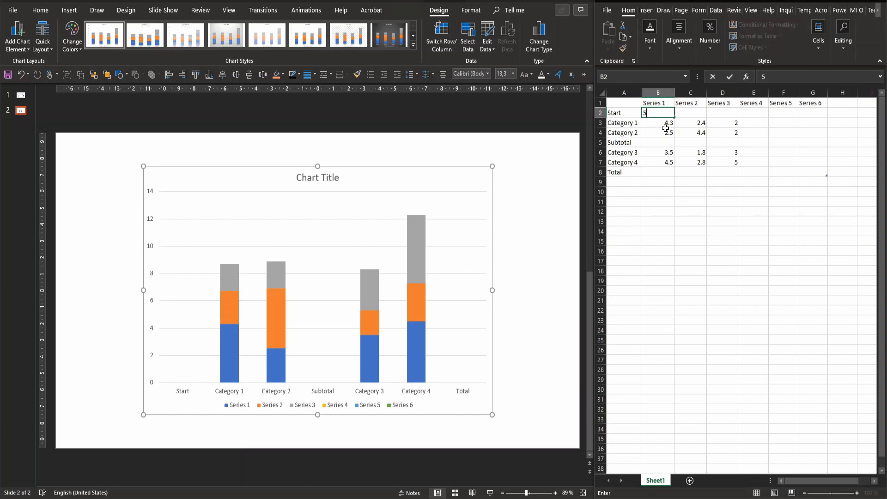
key(Return)
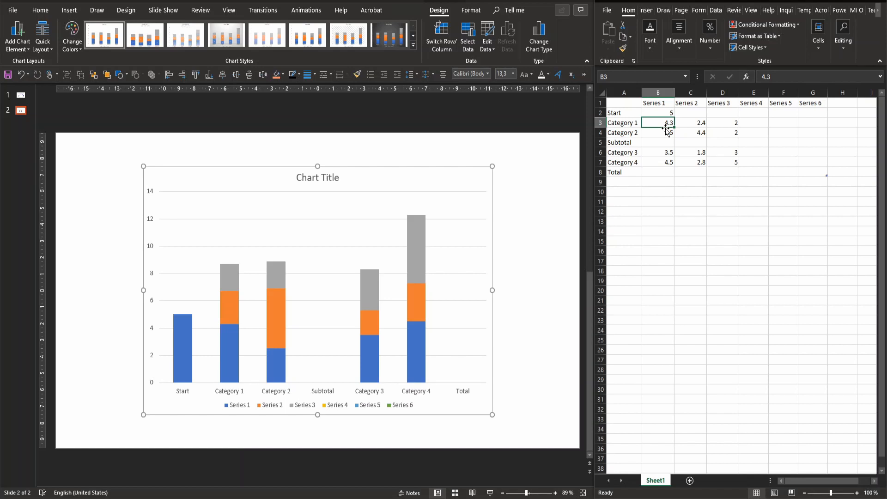
- Replace Category 1's Series 1 value with a SUM formula over the Start row, B2:G2
text(+)
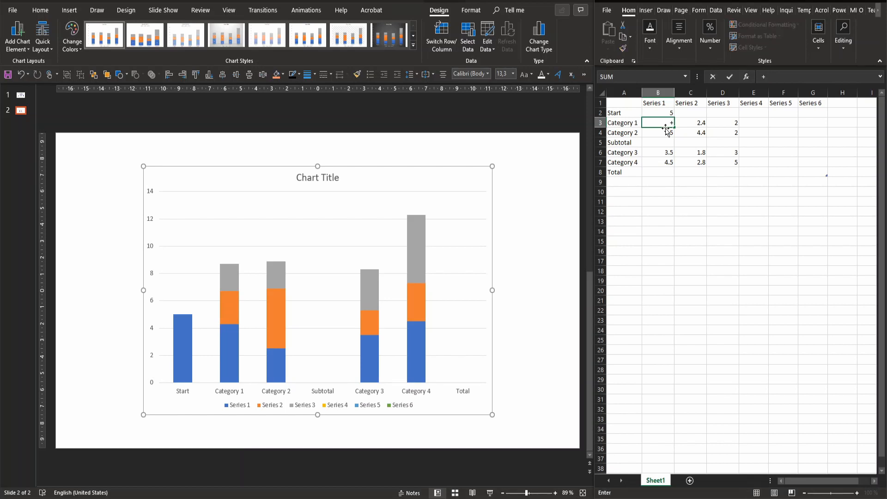
text(sum)
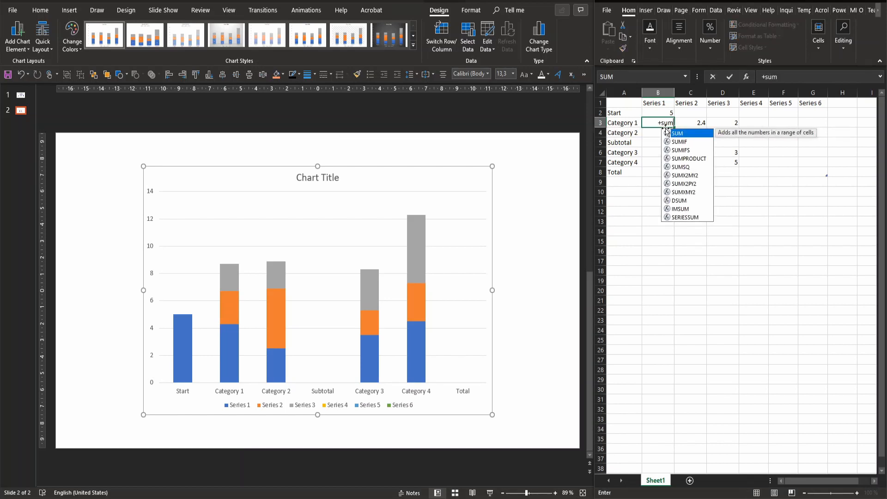
text(()
key(Up)
key(shift+Right)
key(shift+Right)
key(shift+Right)
key(shift+Right)
key(shift+Right)
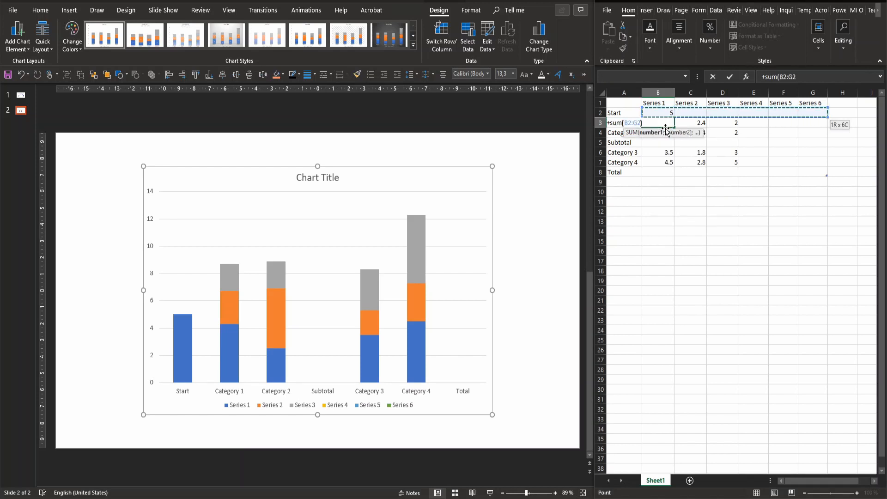
key(Return)
key(Up)
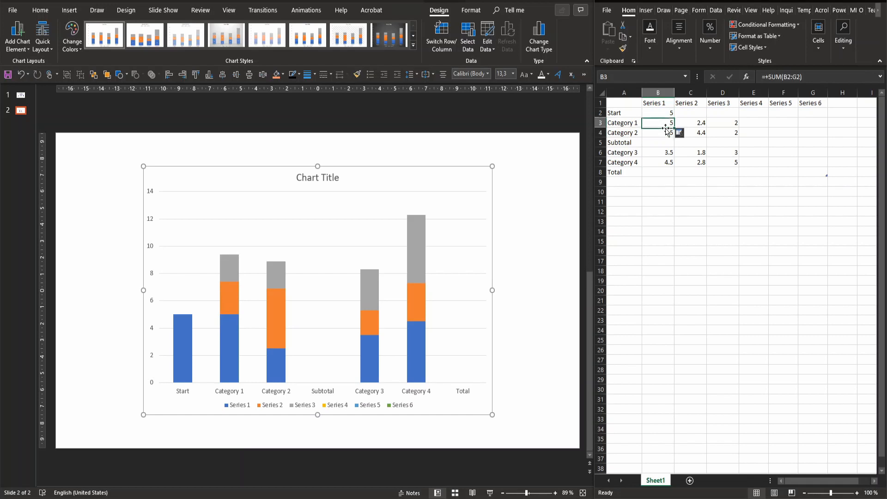
- Set Category 1's Series 2 value to 2
key(Right)
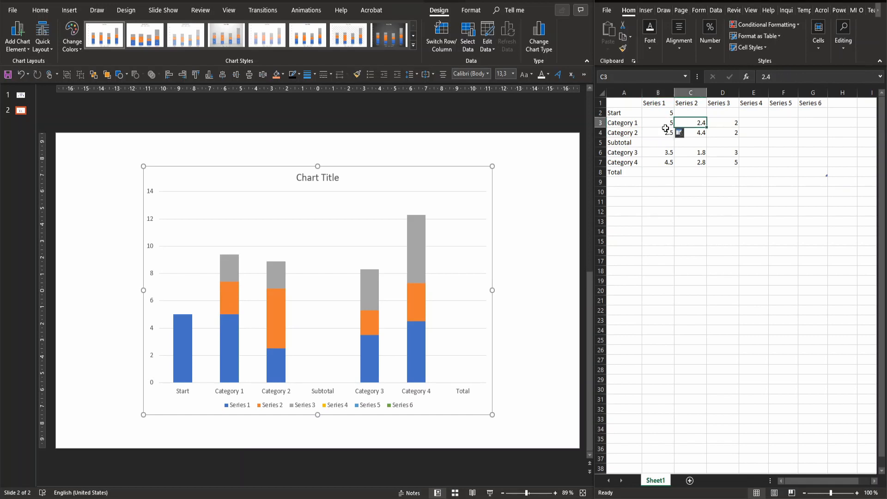
text(2)
key(Tab)
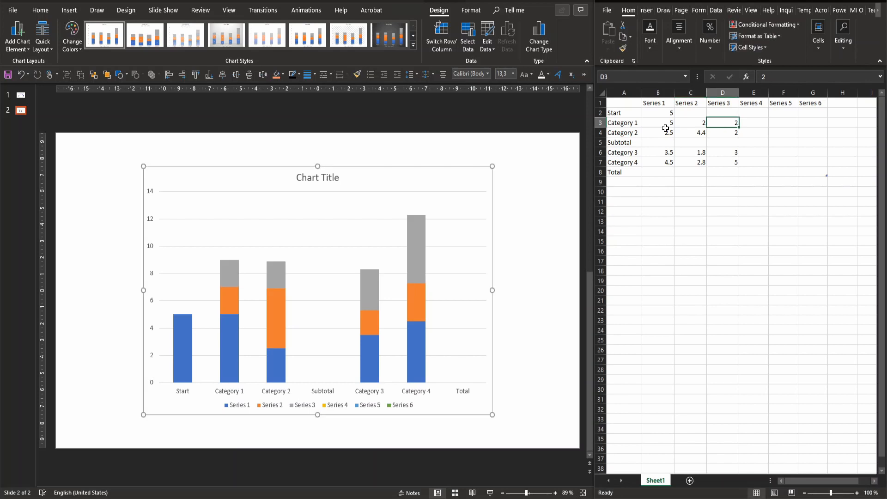
- Set Category 1's Series 3 value to 3 and copy its Series 1 SUM formula into Category 2's Series 1 cell
text(3)
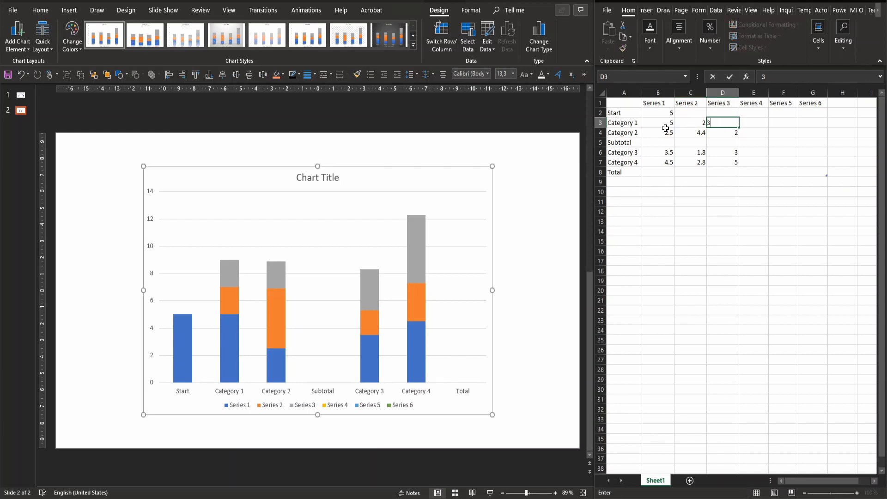
key(Return)
key(Left)
key(Left)
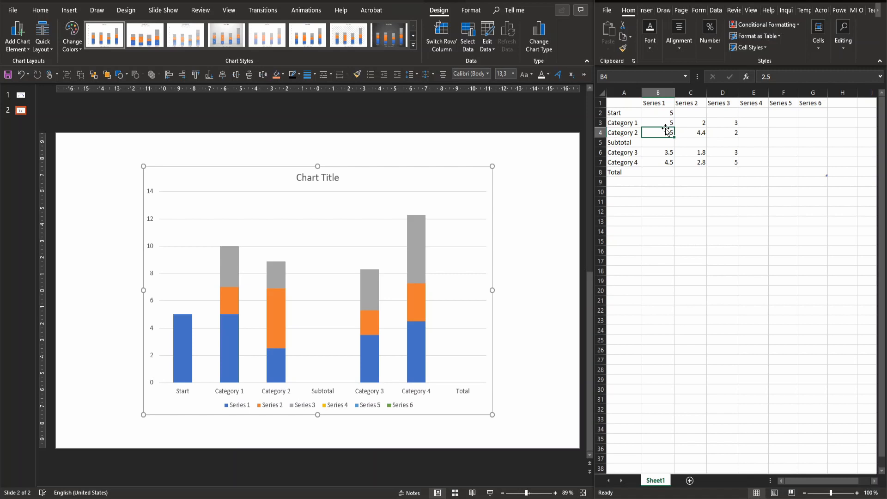
key(Up)
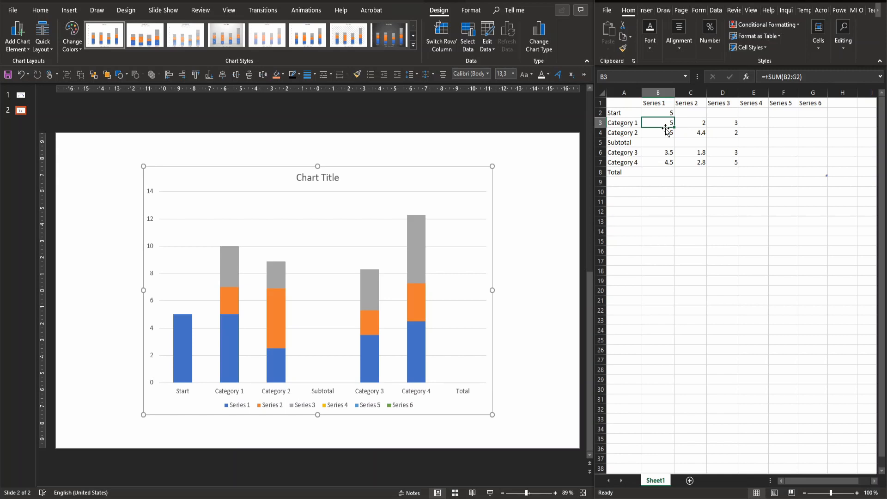
key(ctrl+c)
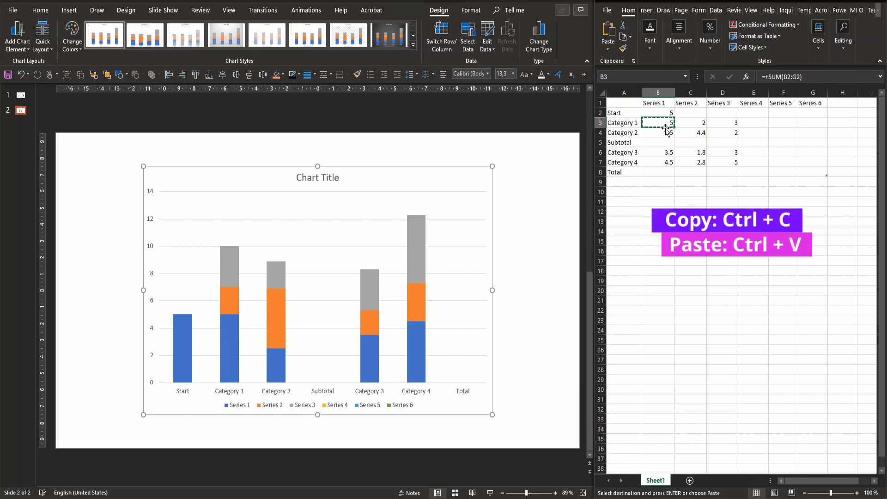
key(Down)
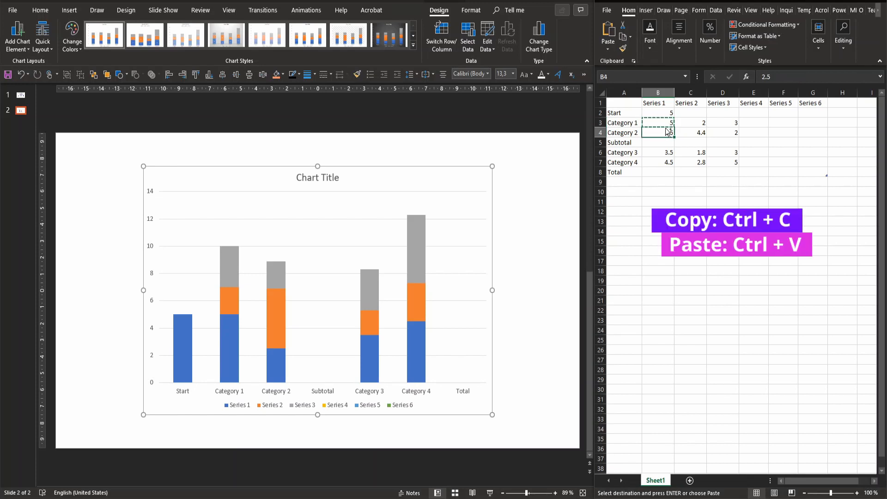
key(ctrl+v)
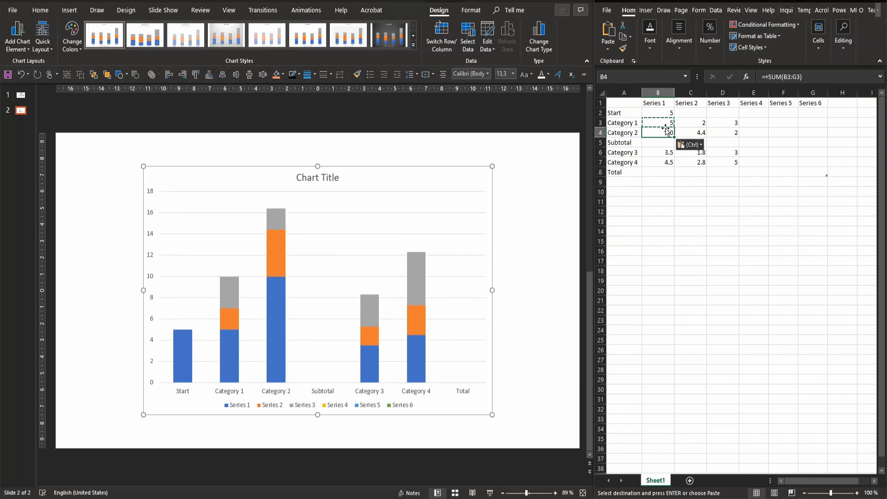
click(810, 77)
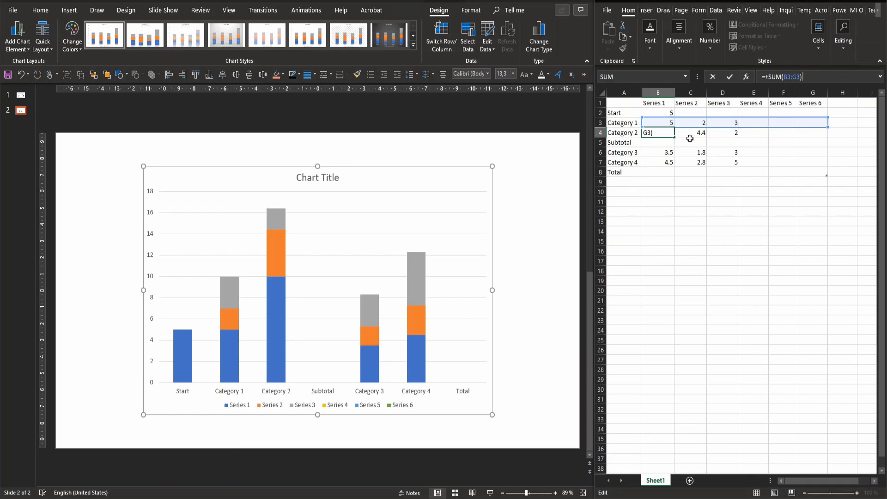
key(Return)
click(667, 134)
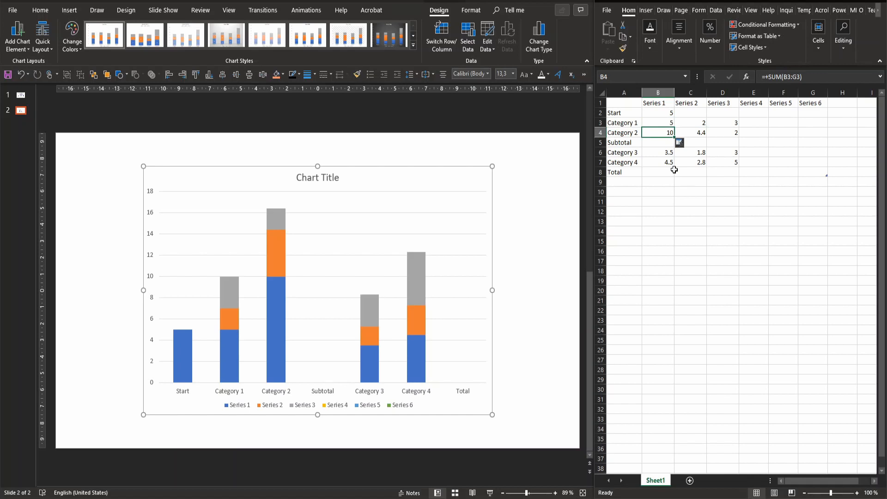
- Set Category 2's Series 2 value to 5 and its Series 3 value to 1
key(Right)
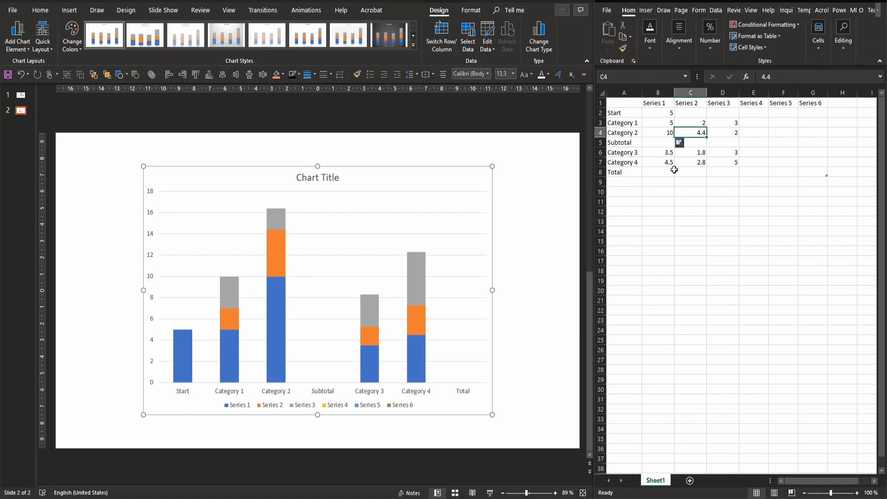
text(5)
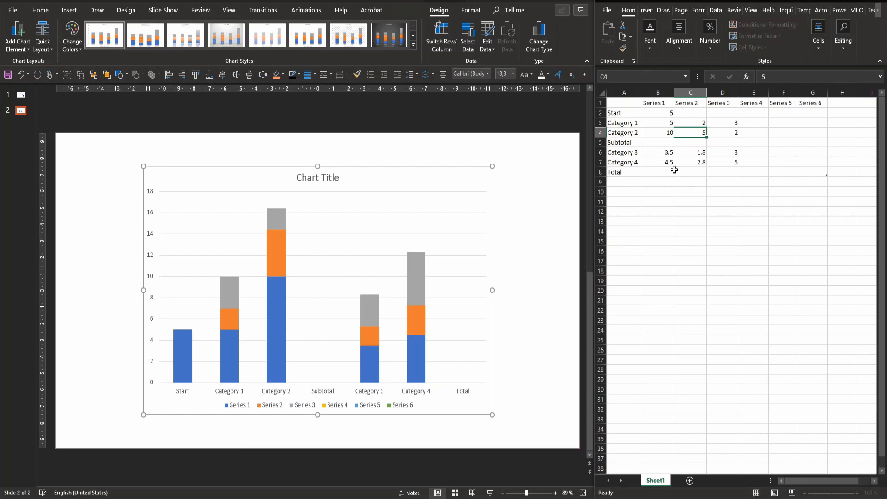
key(Tab)
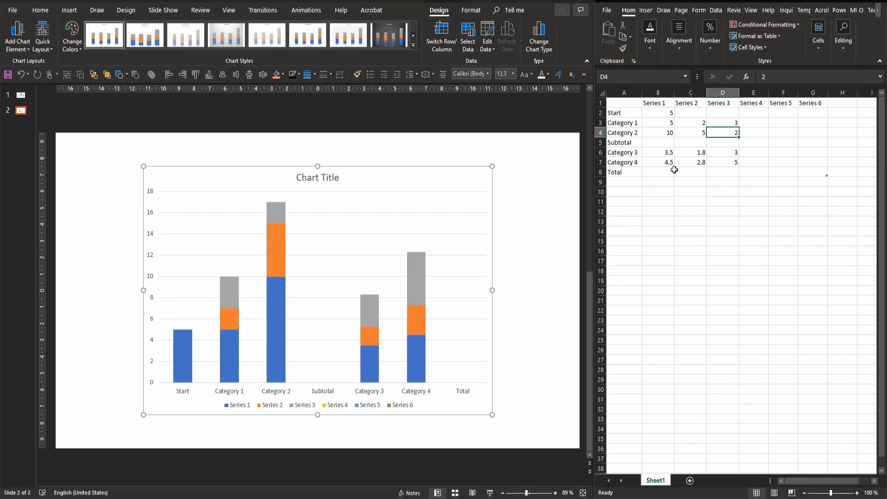
text(1)
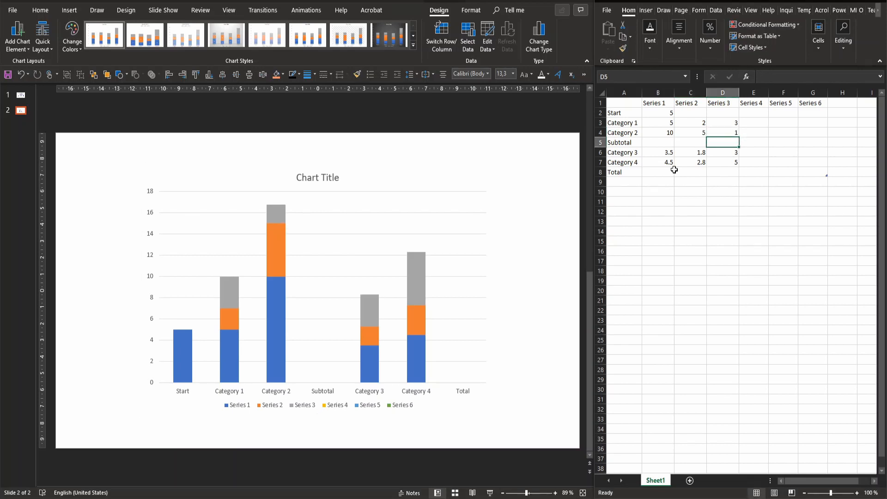
key(Return)
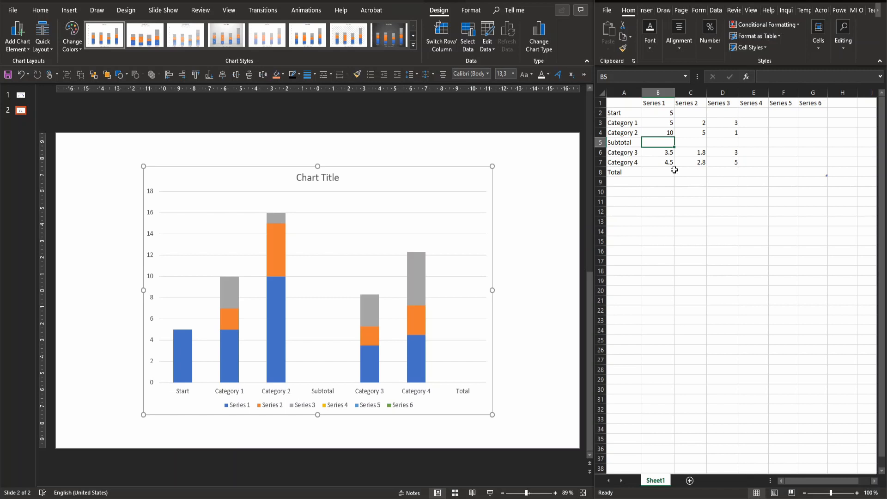
- Copy Category 2's Series 1 SUM formula into the Subtotal row's Series 1 cell
key(Up)
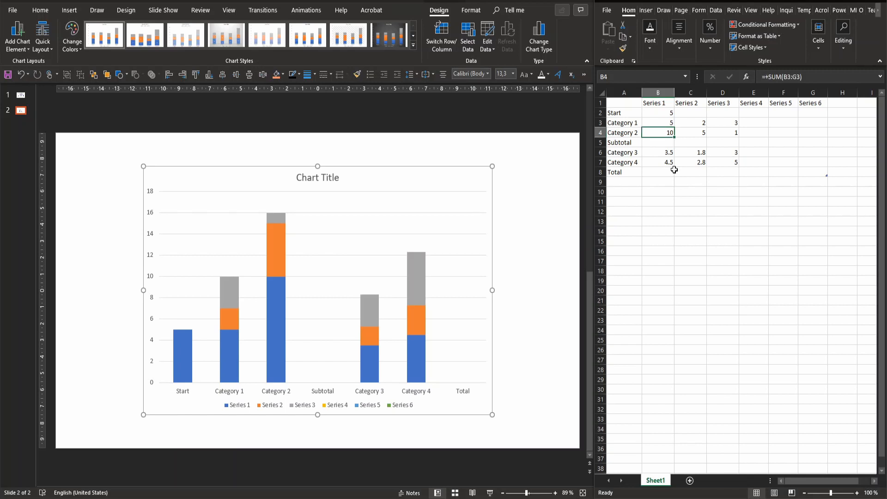
key(ctrl+c)
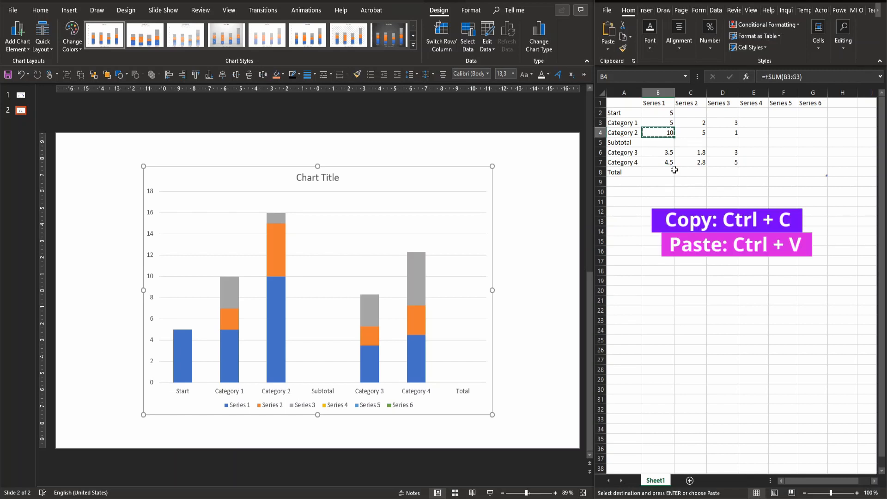
key(Down)
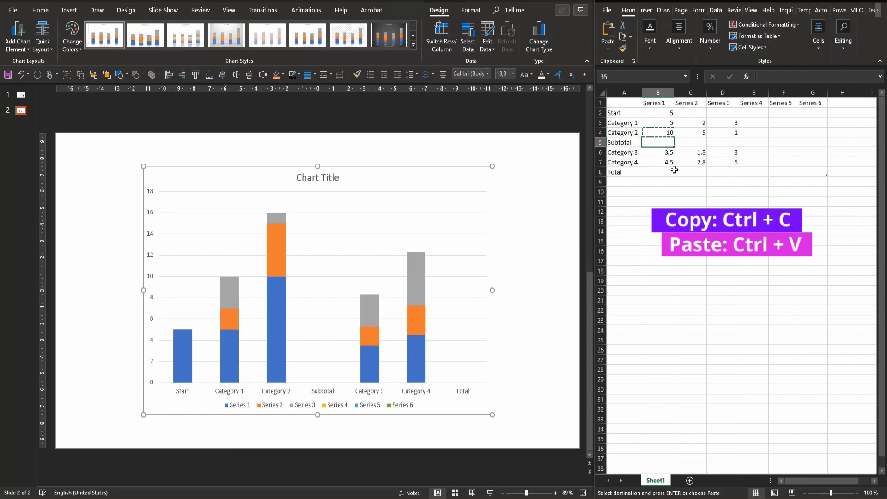
key(ctrl+v)
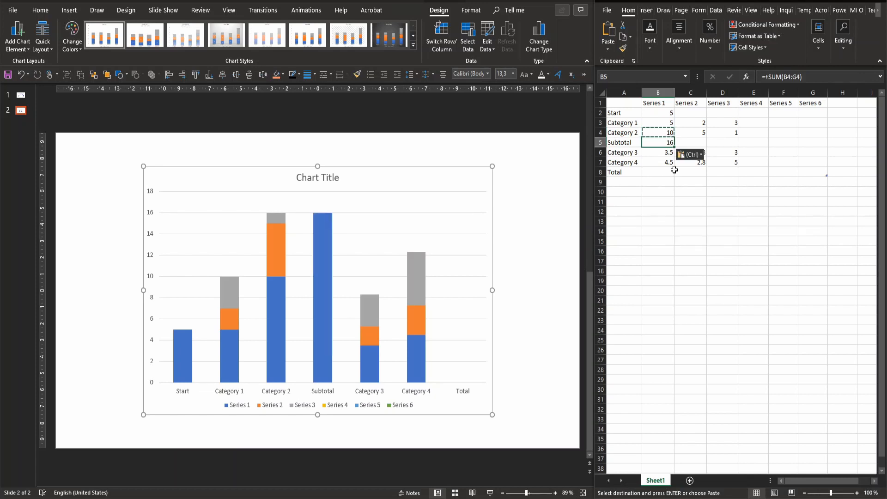
click(663, 132)
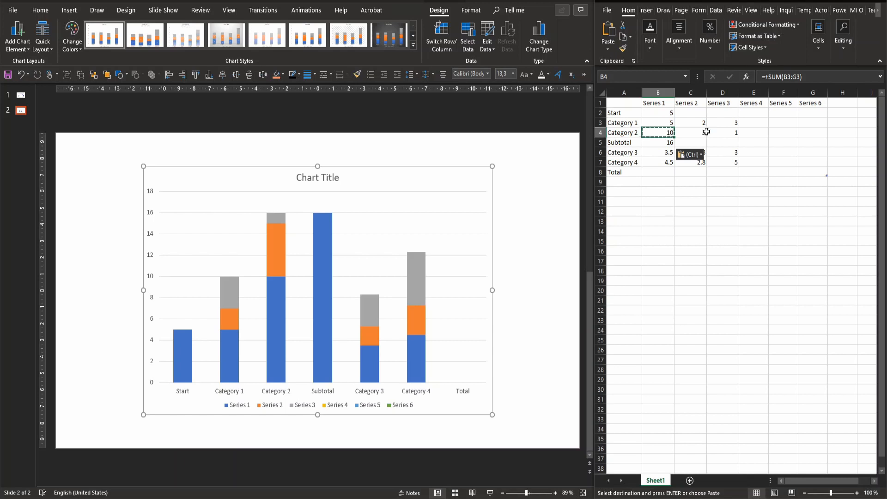
click(667, 144)
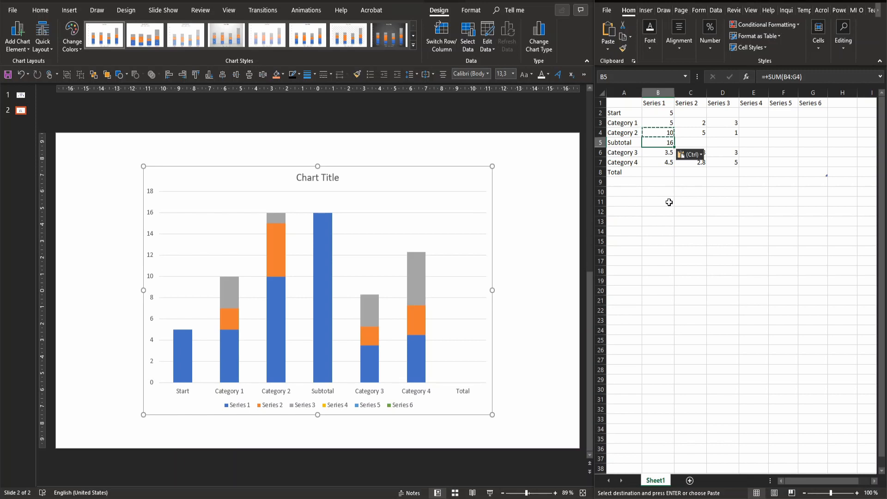
key(Return)
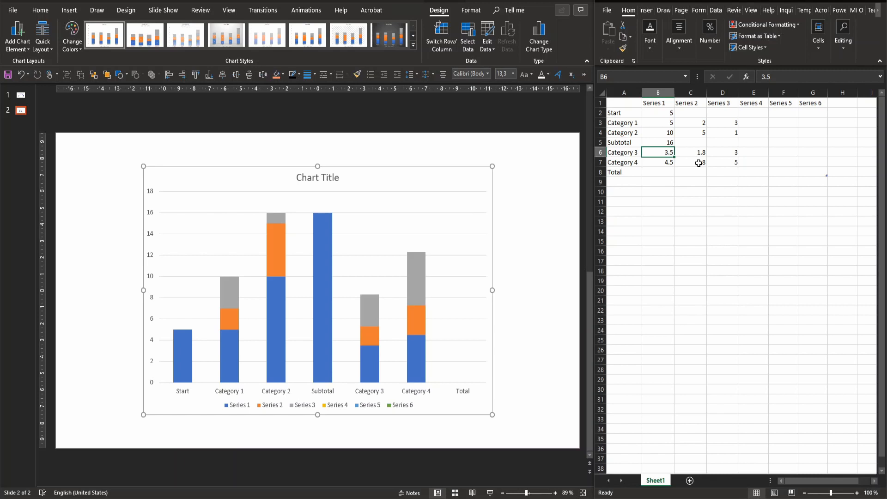
- Replace Category 3's Series 1 value with a formula subtracting the SUM of its Series 2 to Series 6 values from Subtotal cell B5
text(+)
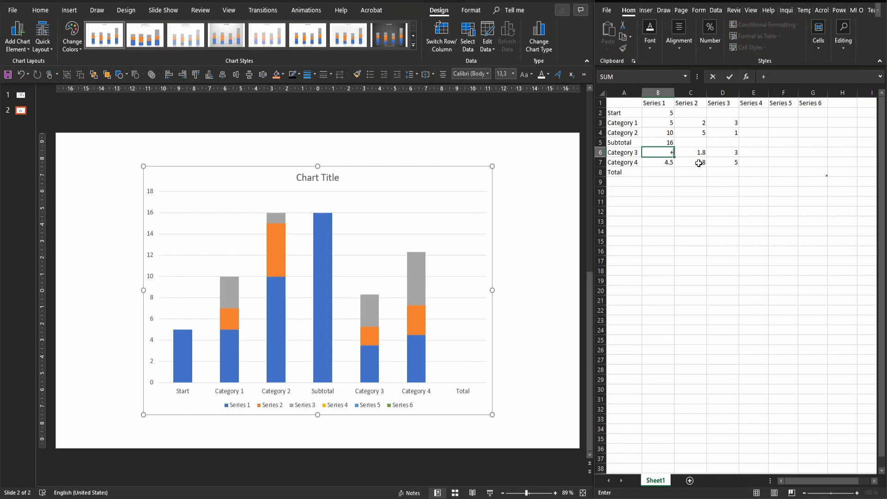
key(Up)
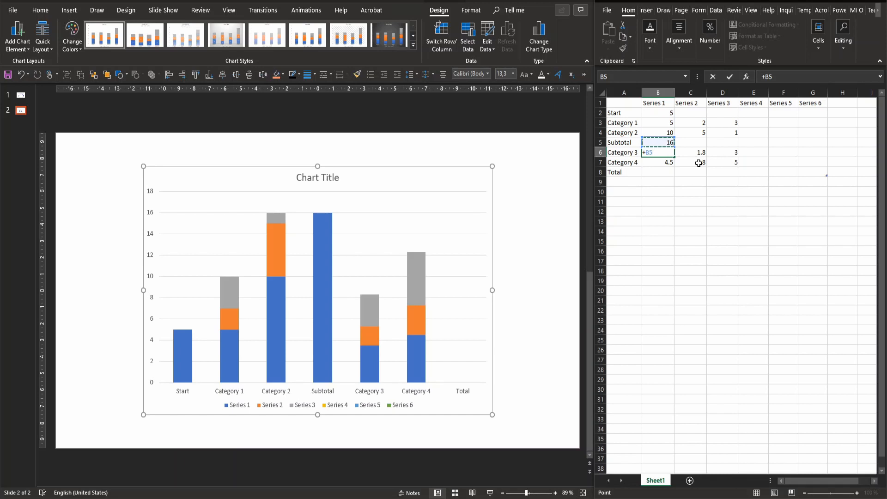
text(-sum()
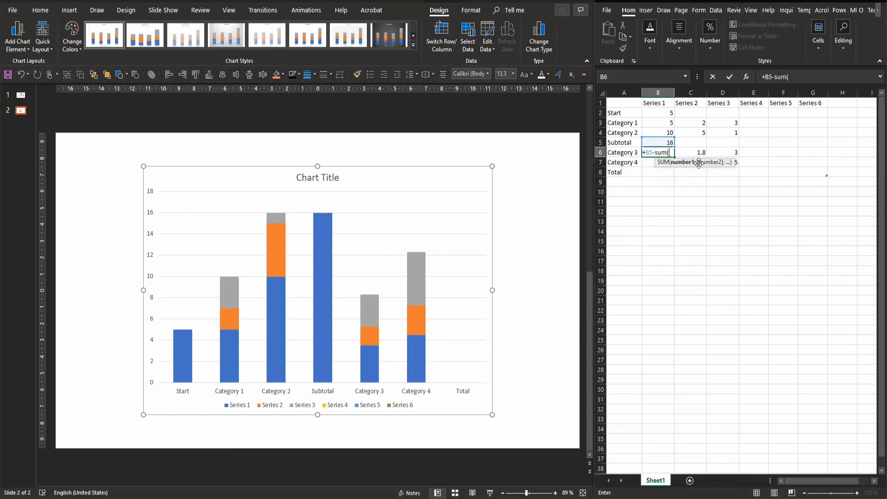
key(Right)
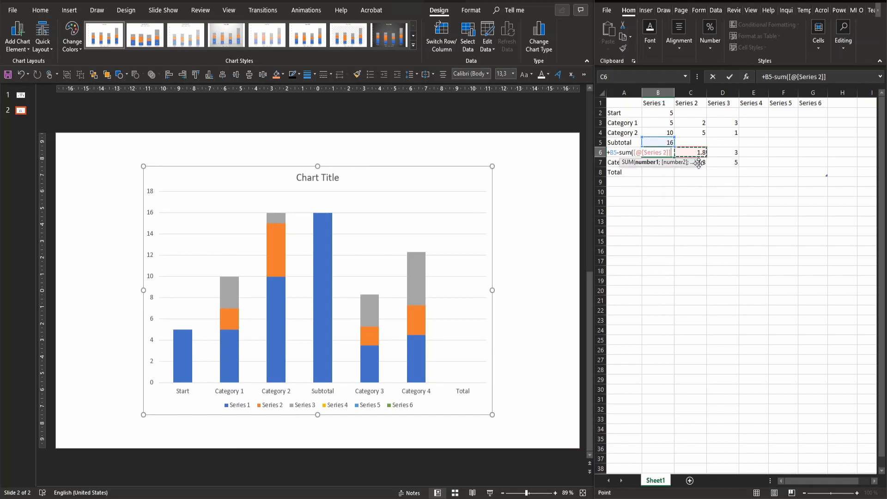
key(shift+Right)
key(shift+Right)
key(shift+Right)
key(shift+Right)
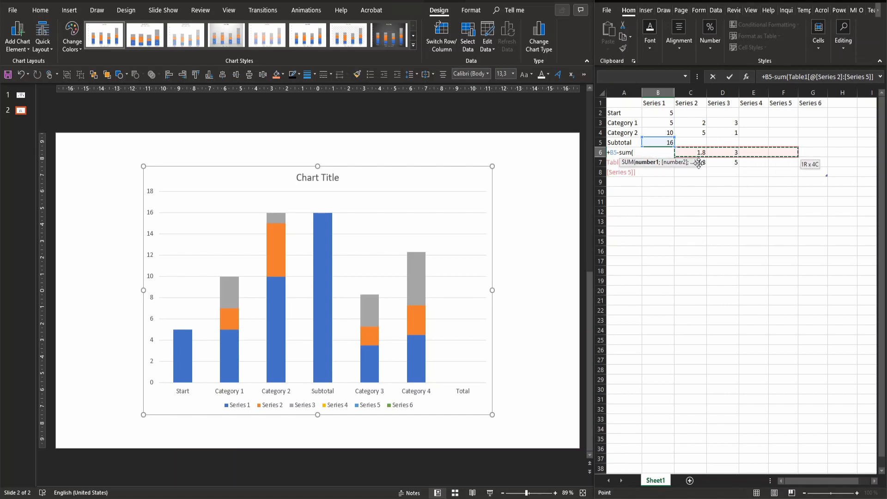
text())
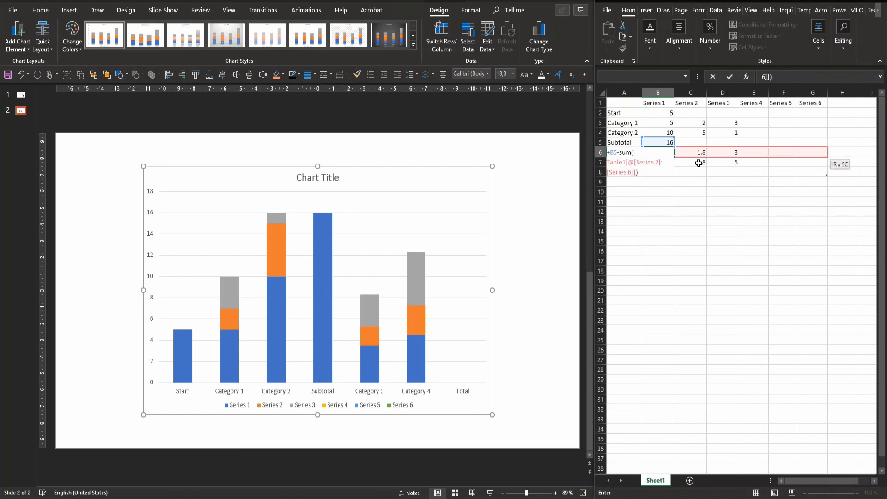
key(Return)
- Clear the Series 2 and 3 values of Categories 3 and 4, and enter 1, 2 and 3 for Category 3's Series 4, 5 and 6
drag(697, 154, 724, 163)
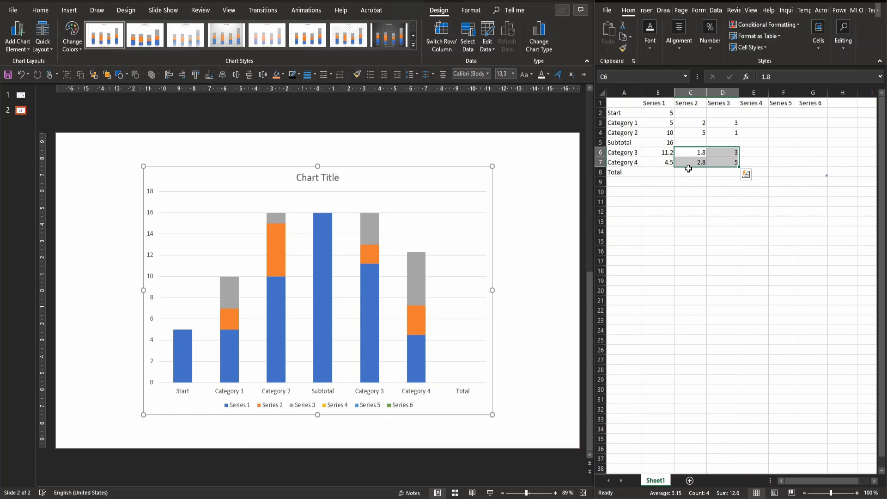
key(Delete)
key(Right)
key(Right)
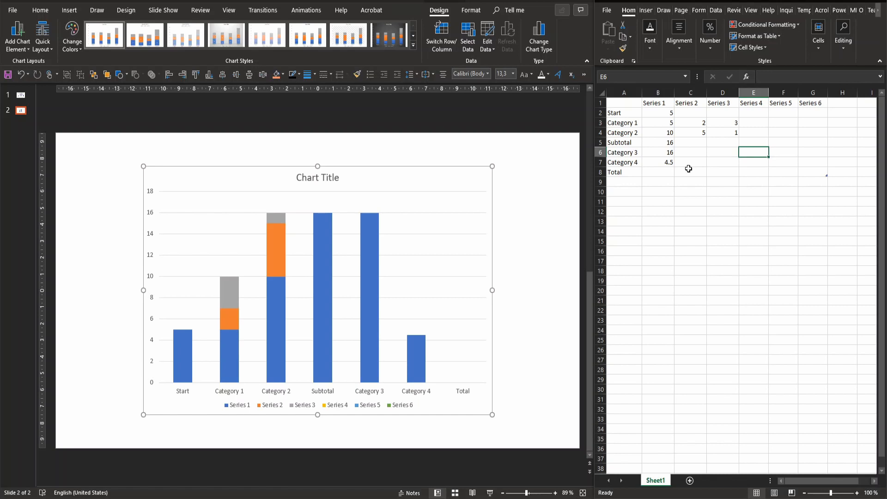
text(1)
key(Tab)
text(2)
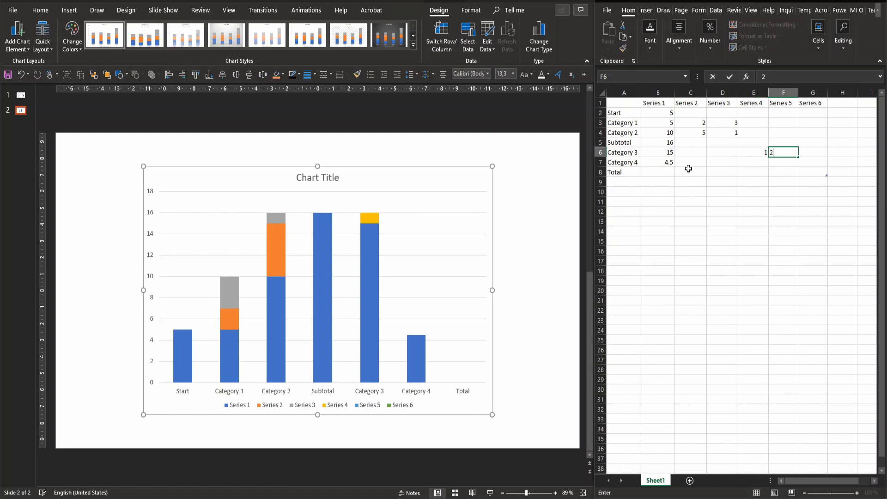
key(Tab)
text(3)
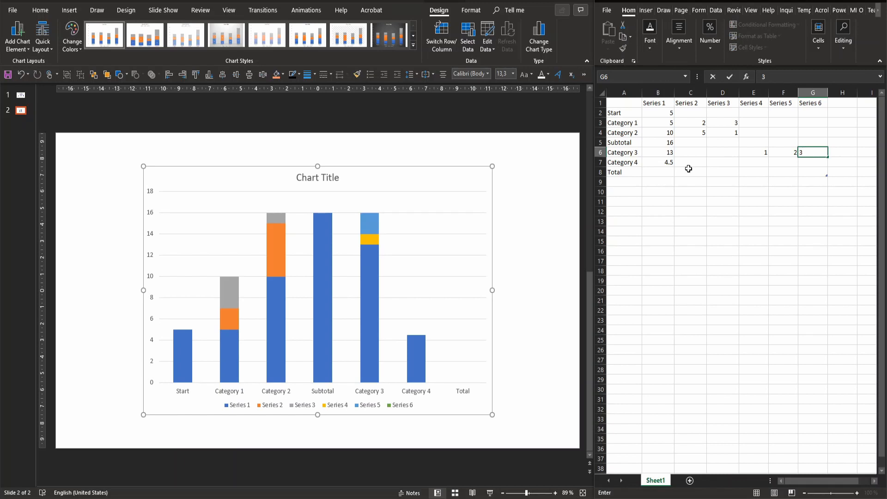
key(Return)
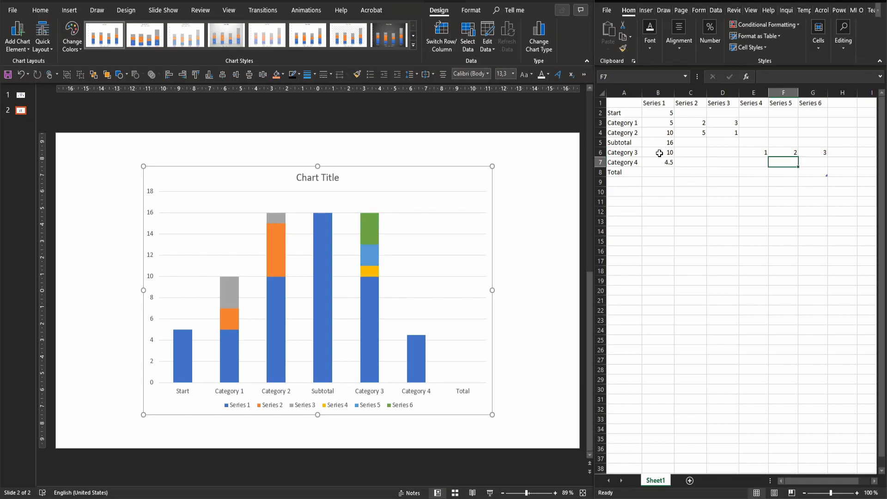
- Copy Category 3's Series 1 subtraction formula into Category 4's Series 1 cell
click(659, 153)
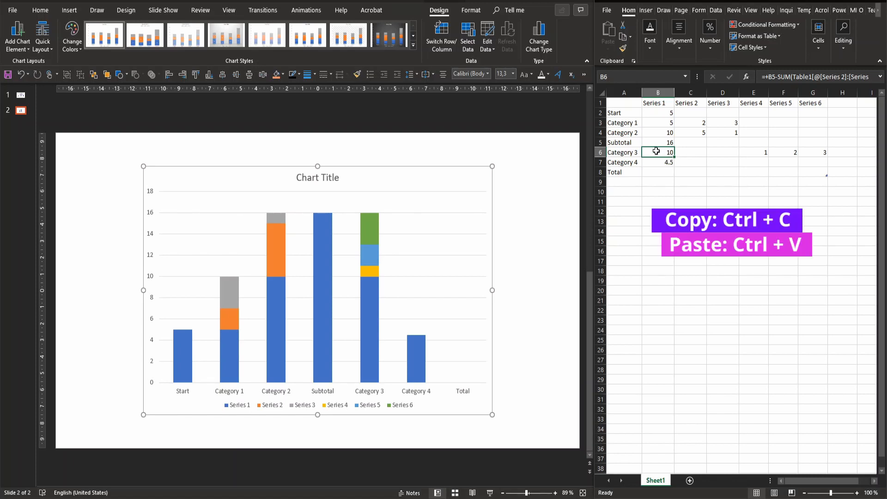
key(ctrl+c)
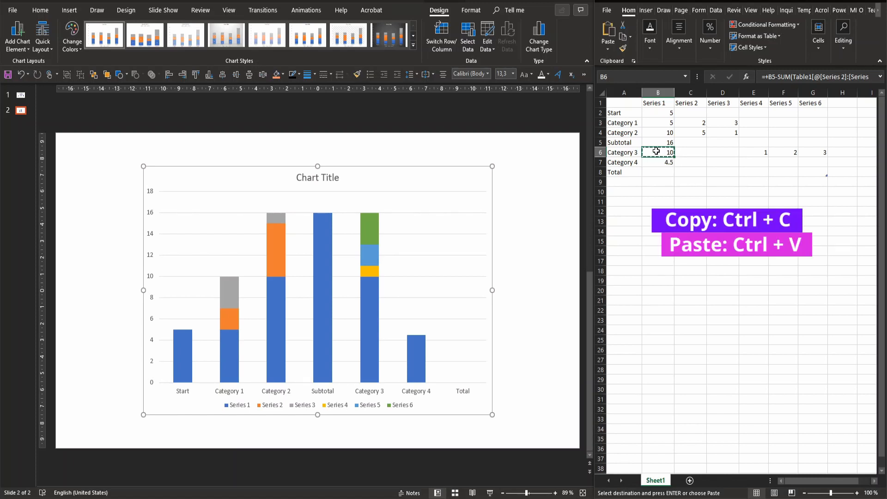
key(Down)
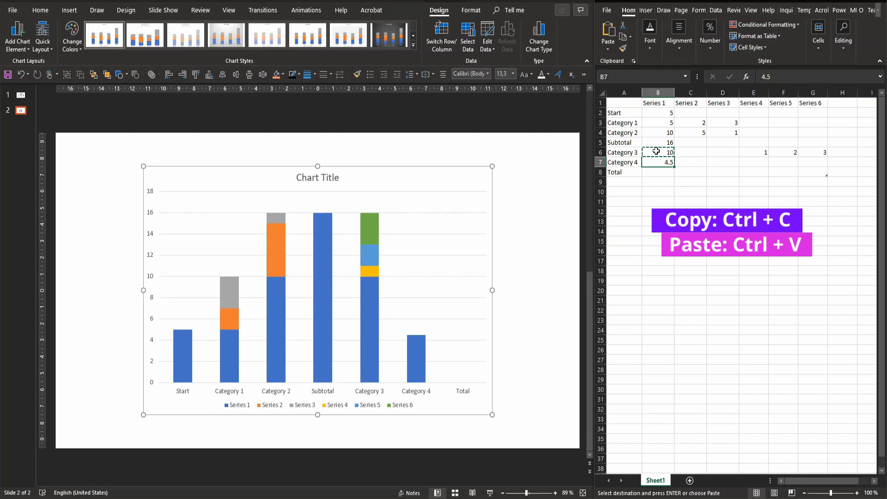
key(ctrl+v)
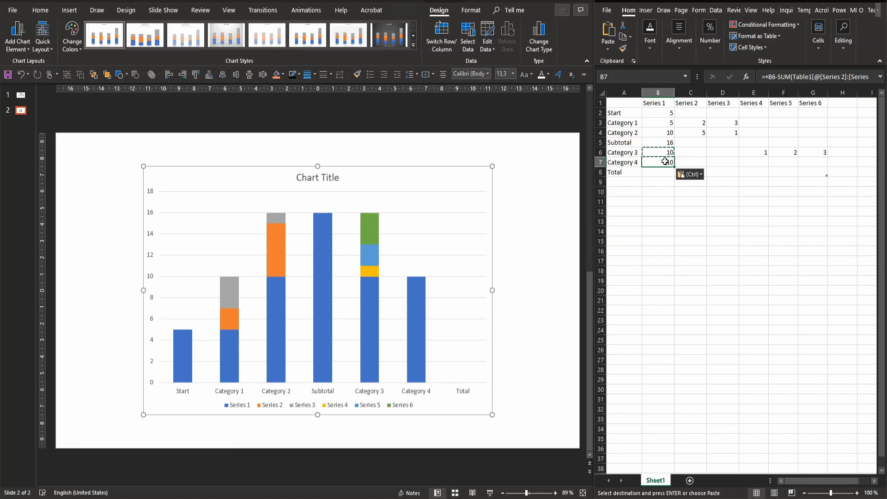
- Enter 2 for both Series 4 and Series 5 in the Category 4 row
click(755, 164)
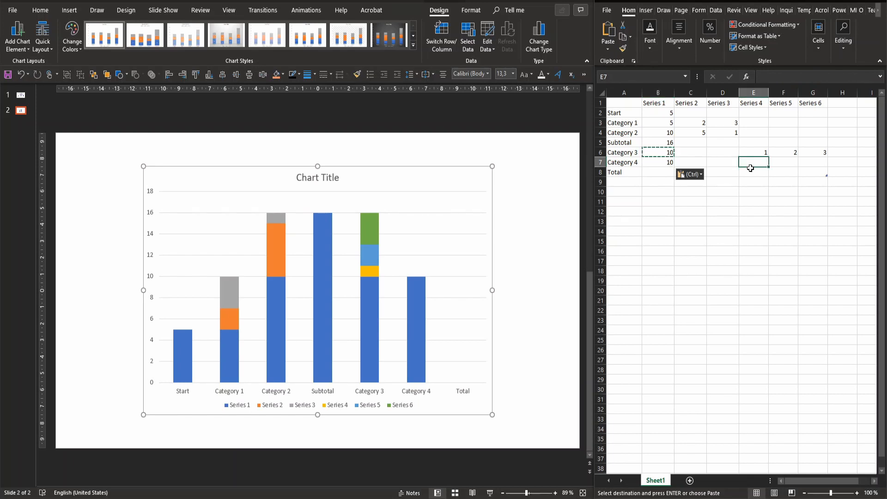
text(2)
key(Tab)
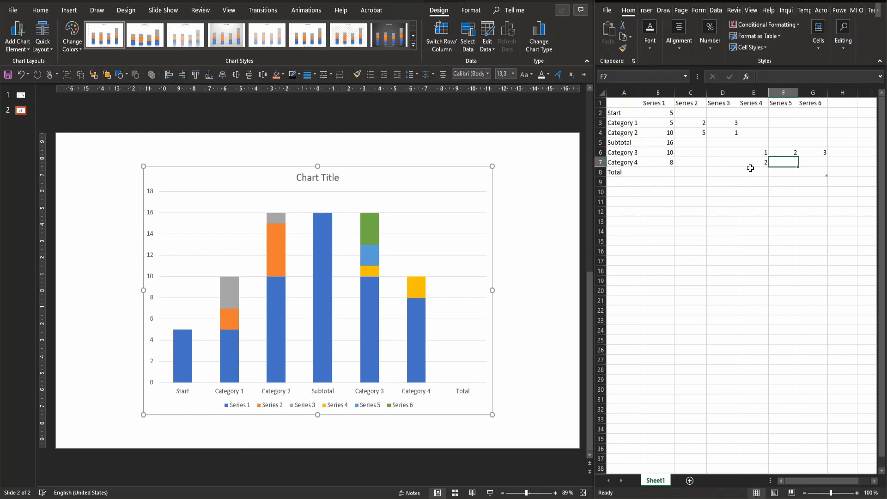
text(2)
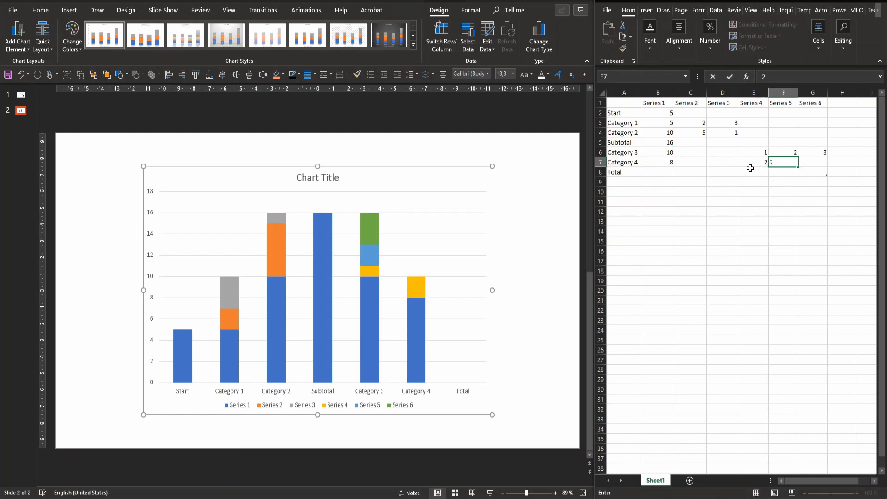
key(Return)
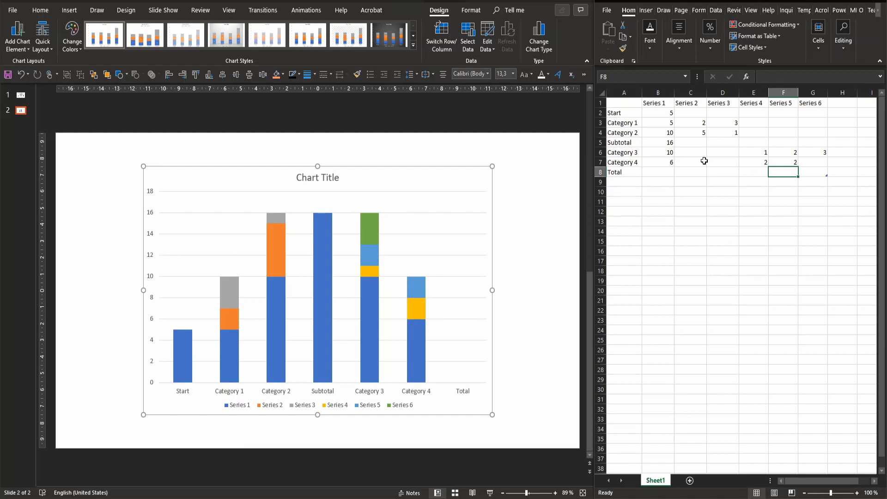
- Copy Category 4's Series 1 subtraction formula into the Total row's Series 1 cell
click(667, 153)
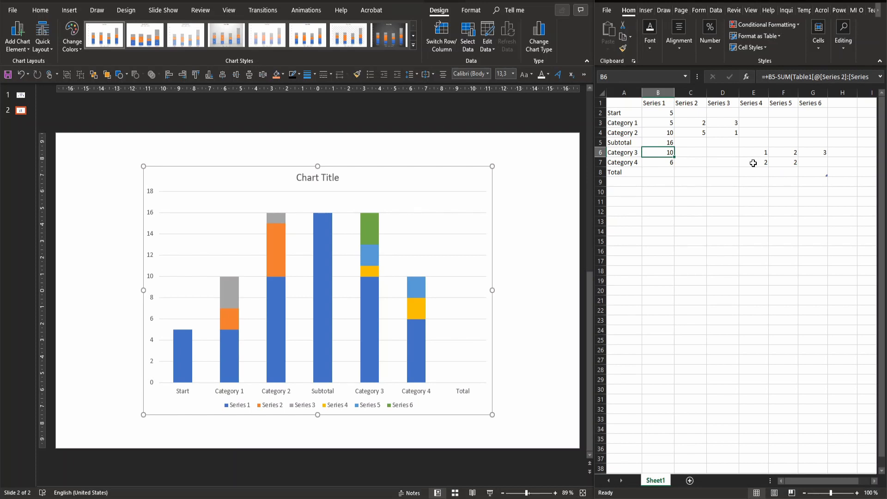
click(667, 164)
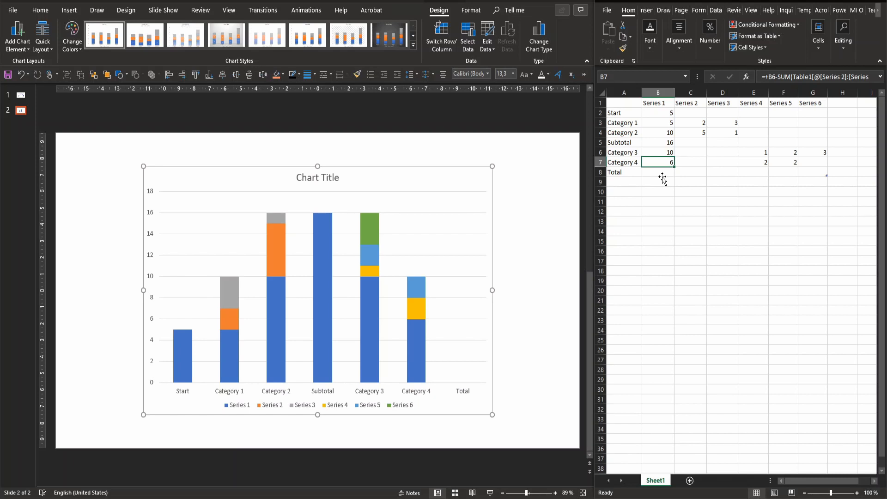
key(ctrl+c)
click(662, 175)
key(ctrl+v)
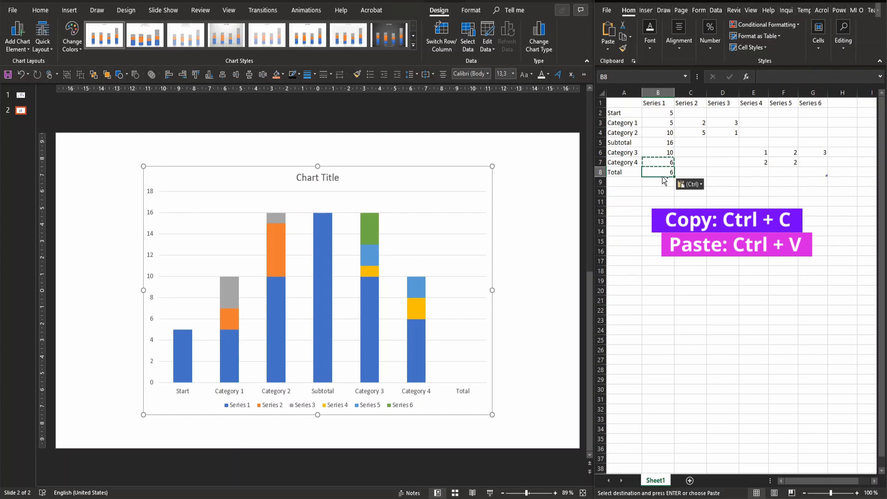
key(Escape)
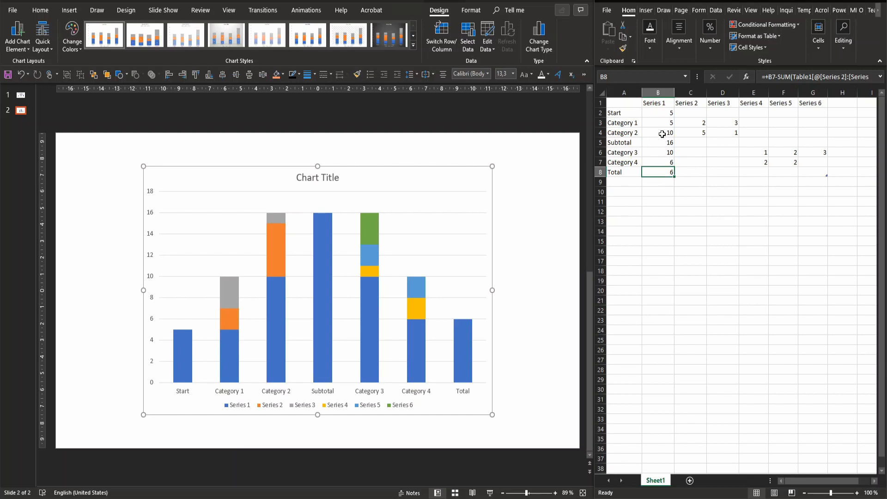
- Fill the Start row's Series 1 cell with light gray
click(658, 112)
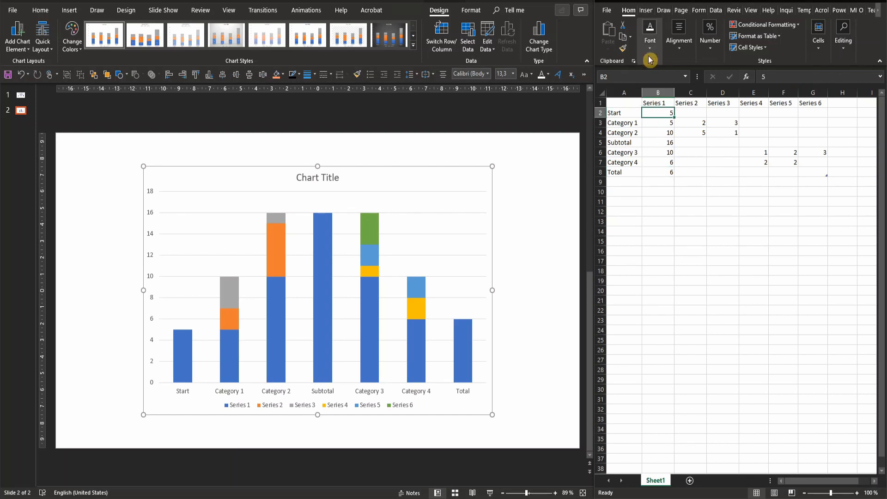
click(650, 37)
click(714, 91)
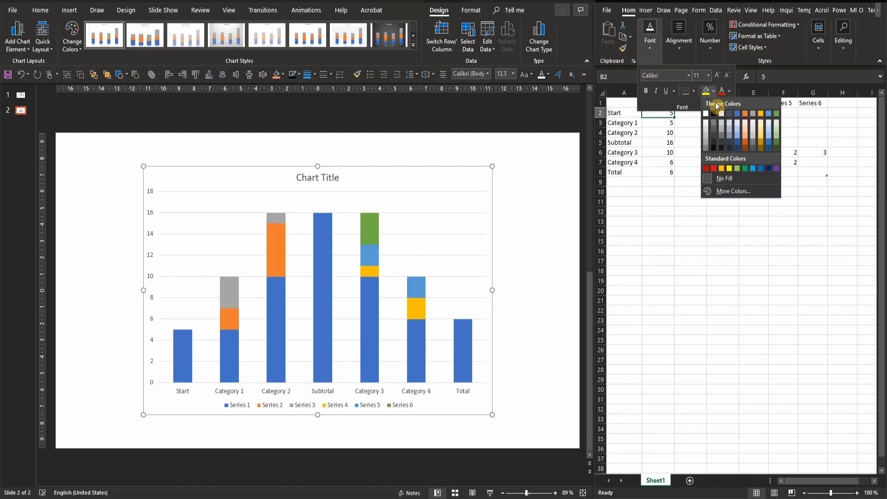
click(720, 119)
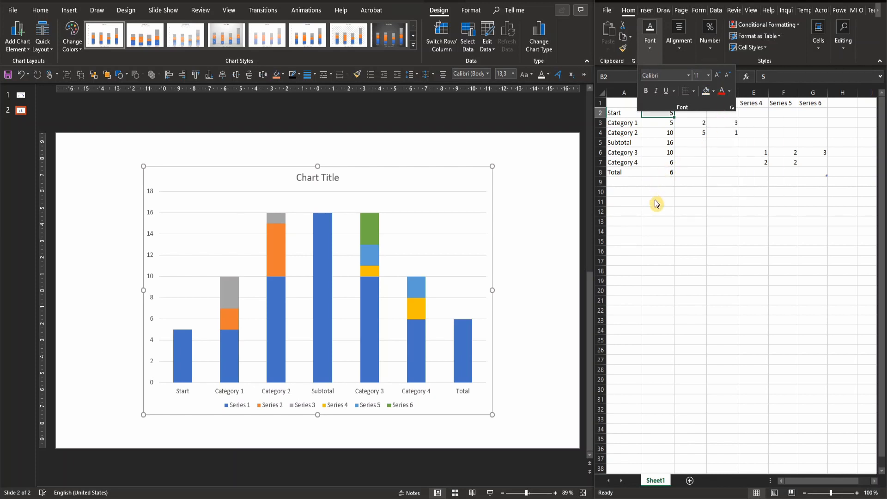
- Fill the Series 1 cells of Category 1, Category 2 and Subtotal with green
click(664, 122)
drag(658, 121, 654, 143)
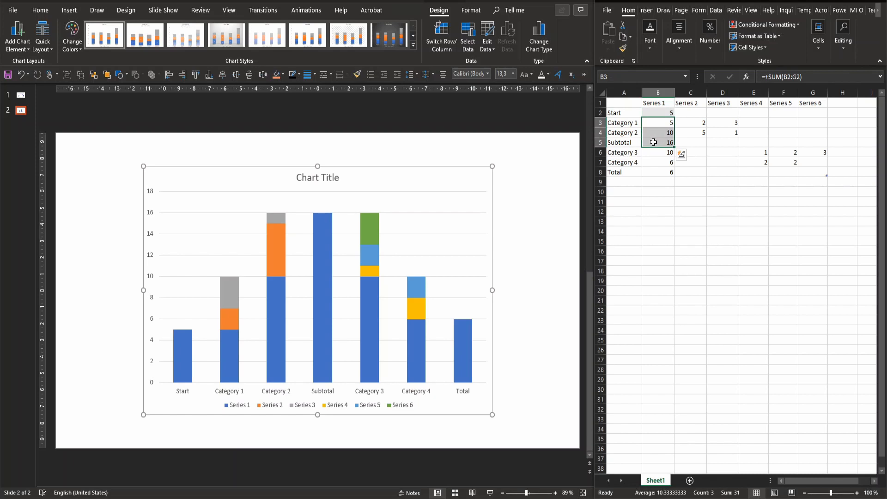
click(653, 56)
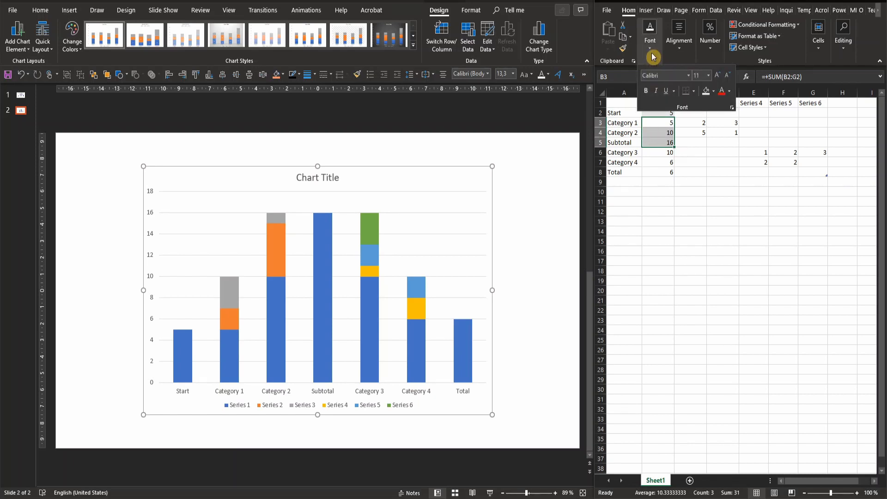
click(714, 91)
click(736, 168)
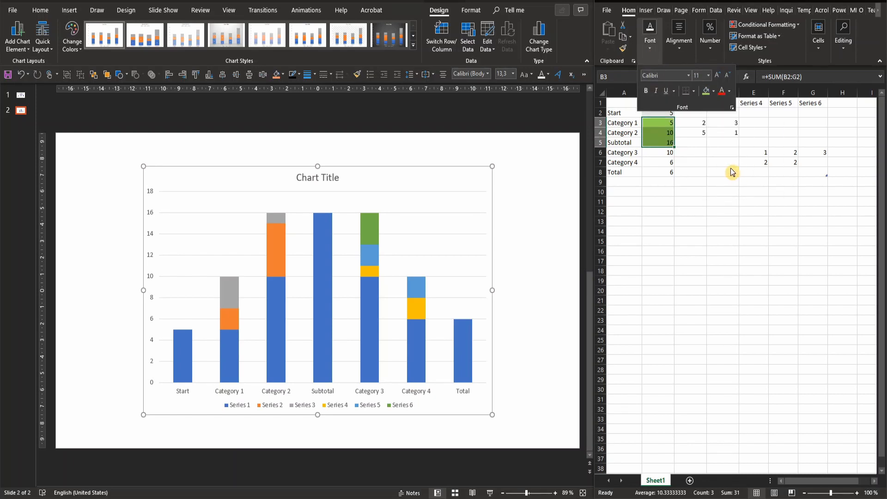
- Examine which ranges the Series 1 SUM formulas of Category 1, Category 2 and Subtotal refer to
click(661, 129)
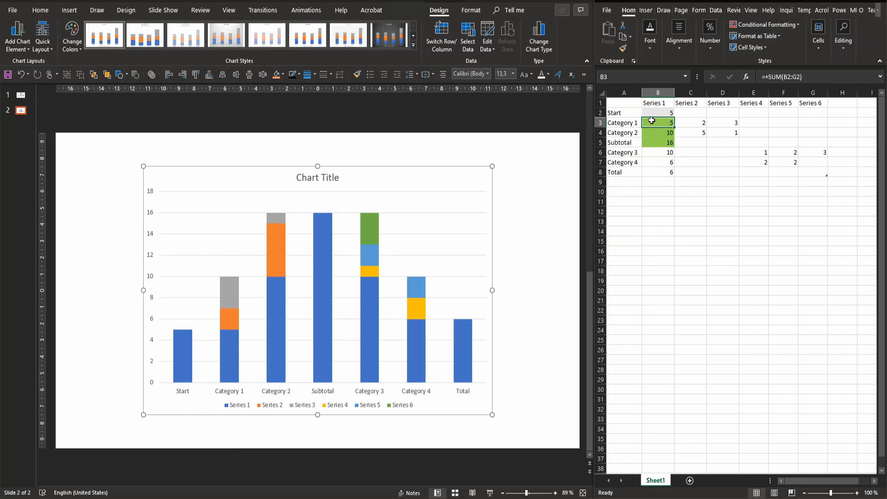
double_click(655, 123)
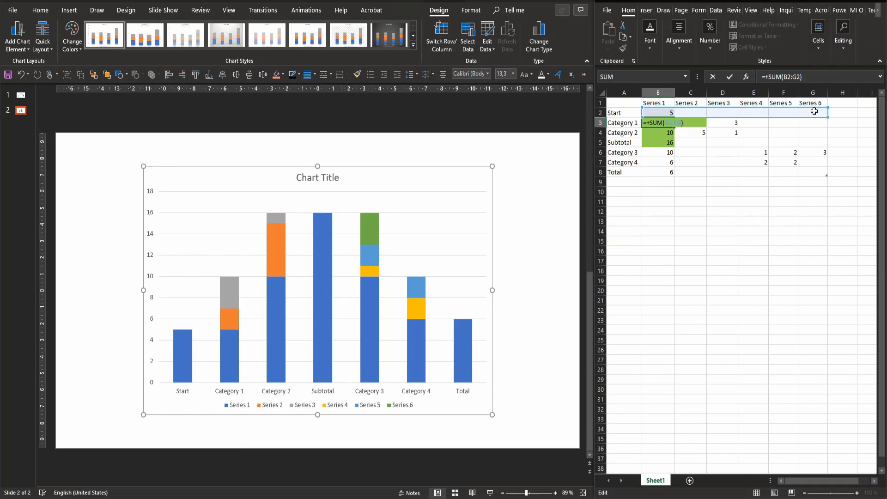
click(666, 134)
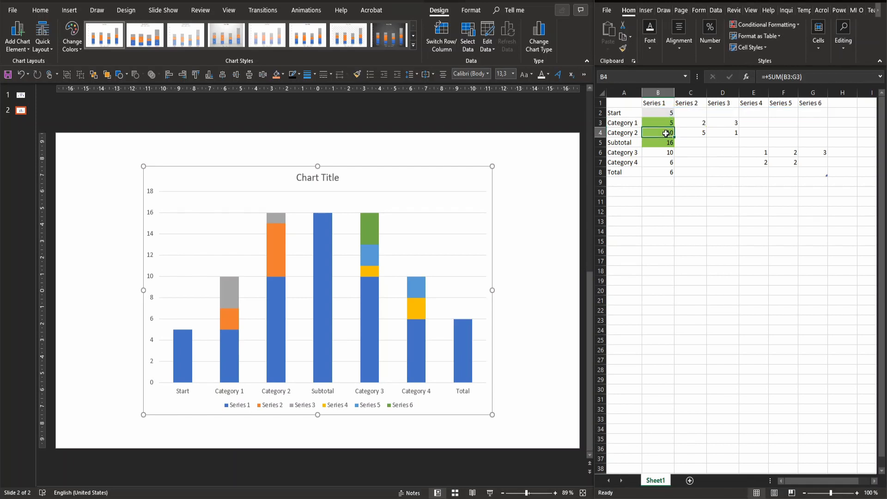
double_click(665, 134)
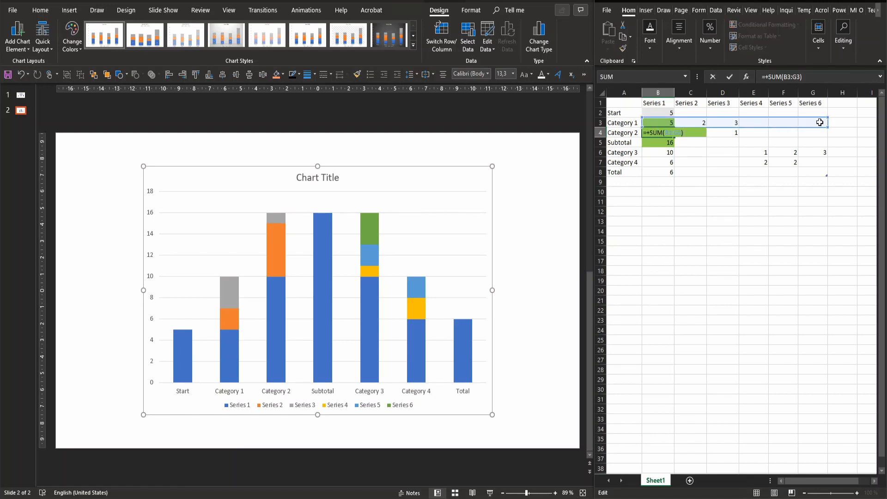
key(Escape)
click(666, 142)
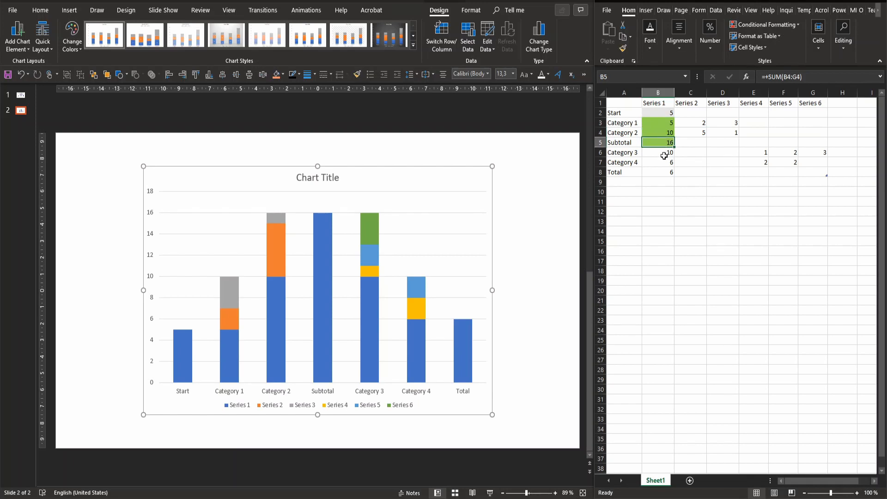
key(F2)
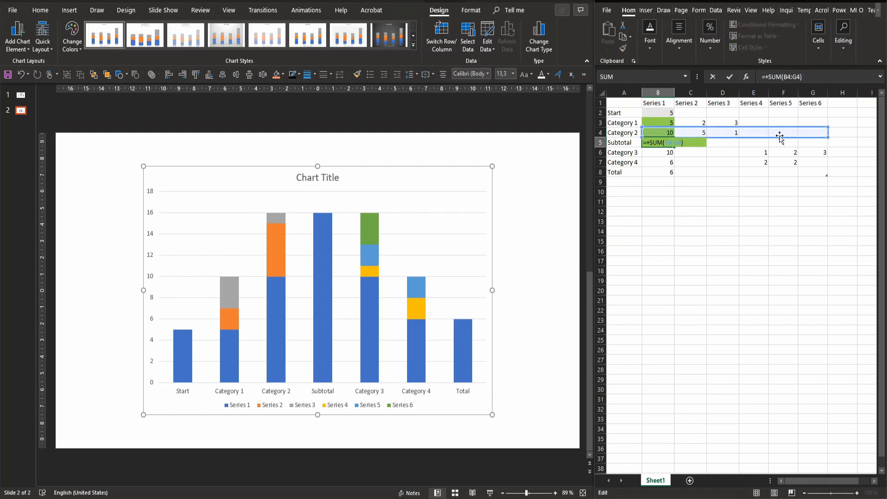
key(ctrl+Return)
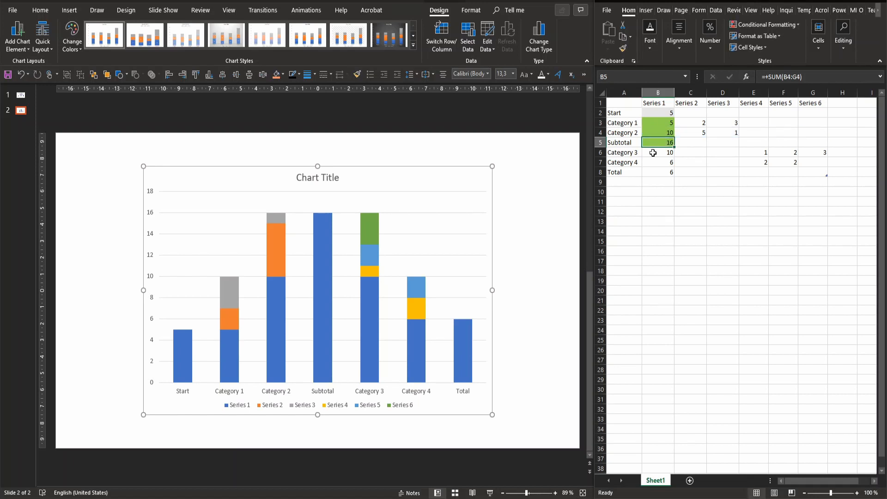
- Fill the Series 1 cells of Category 3, Category 4 and Total with red
drag(653, 153, 653, 171)
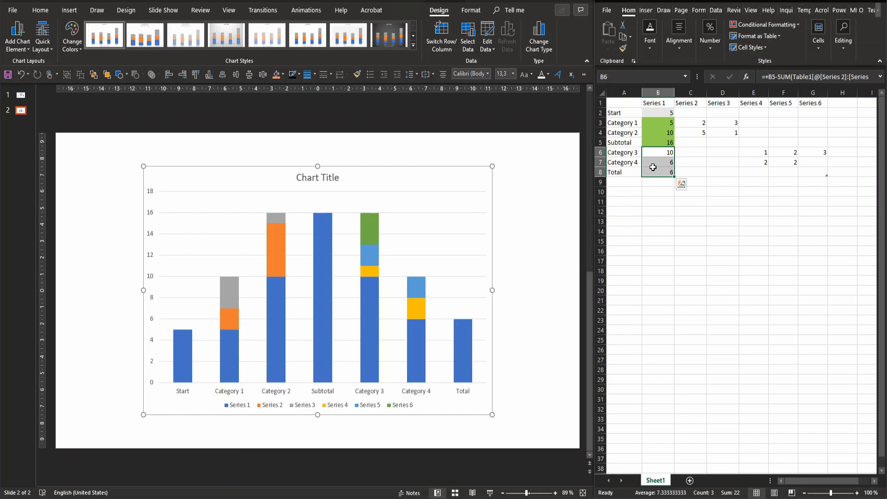
click(650, 41)
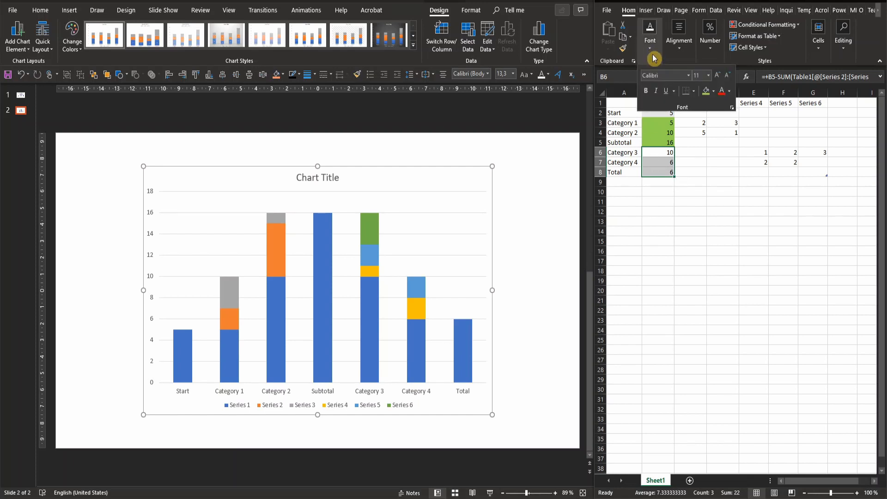
click(715, 90)
click(715, 169)
- Examine the cells referenced by Category 3's Series 1 subtraction formula, and select Category 4's Series 1 cell
click(654, 153)
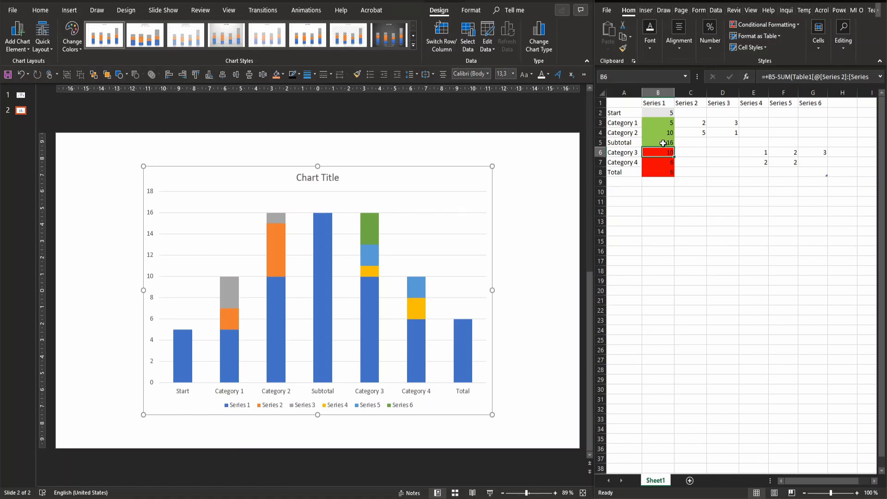
key(F2)
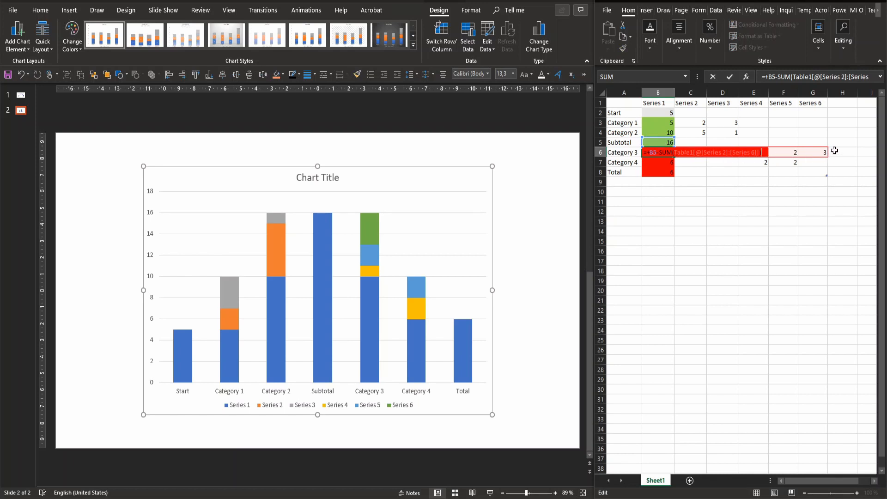
key(Escape)
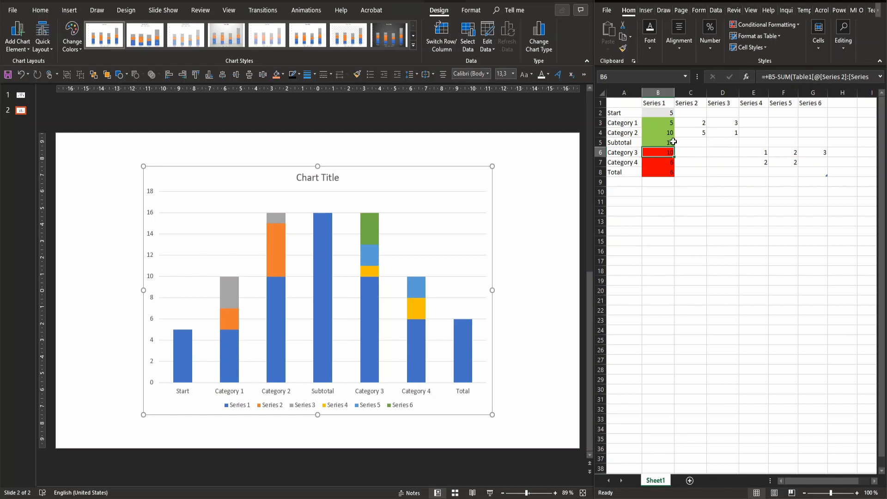
click(665, 163)
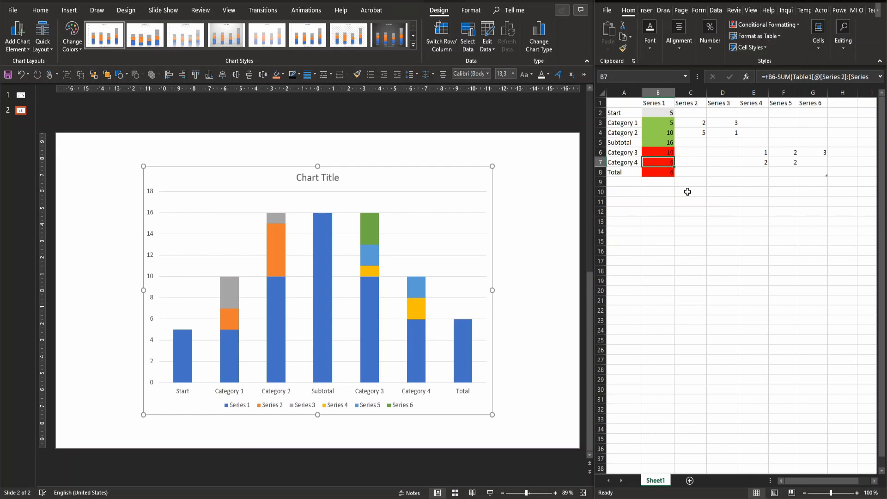
- Close the chart's data sheet and set all chart text to Open Sans at size 14
click(878, 4)
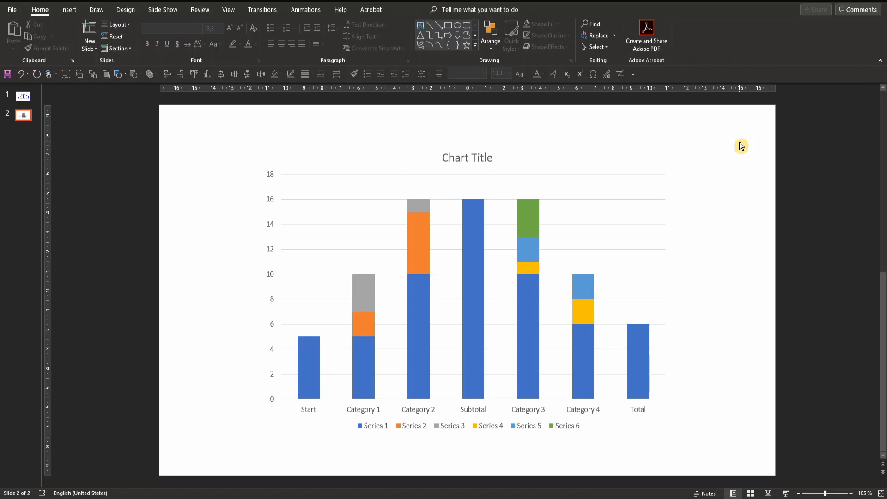
click(595, 160)
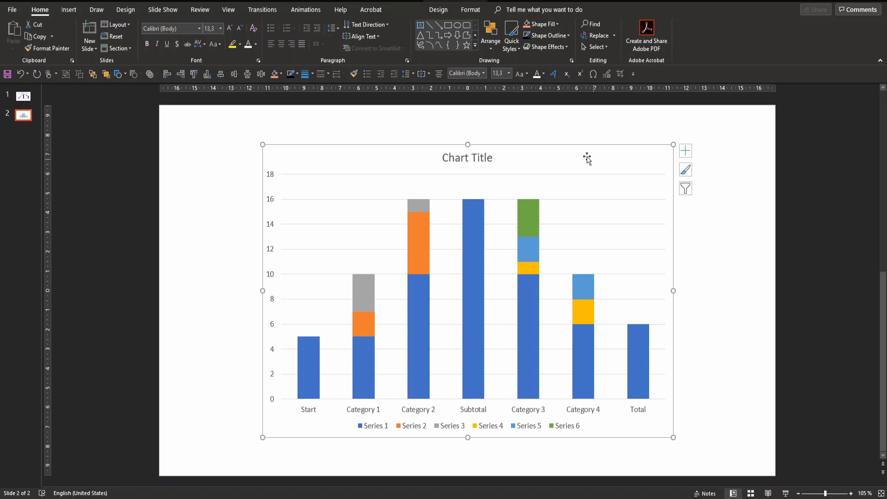
click(185, 28)
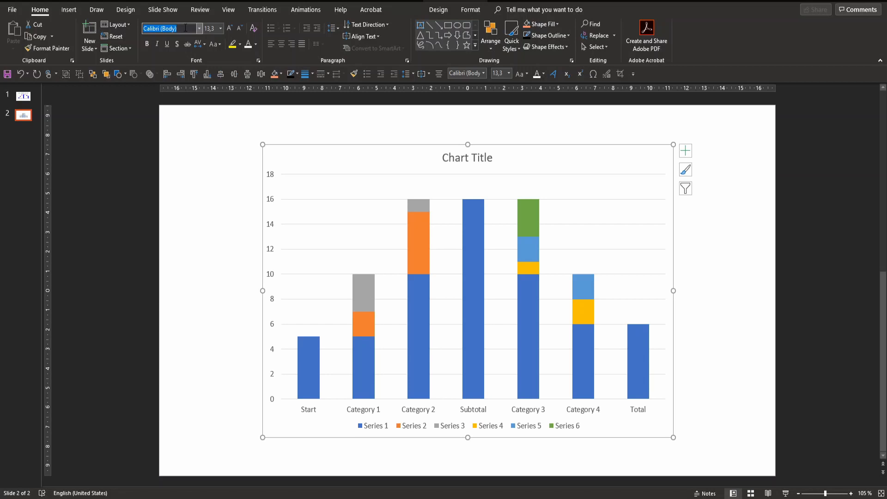
text(Open Sans)
key(Return)
click(211, 28)
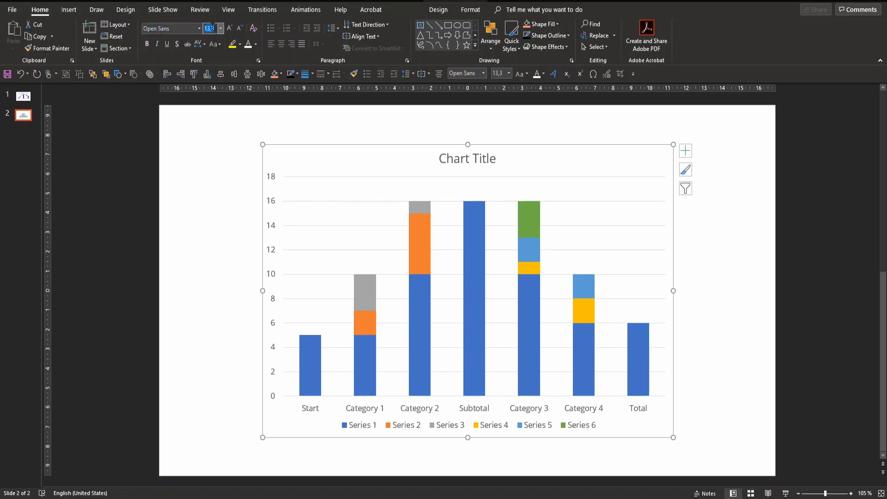
text(14)
key(Return)
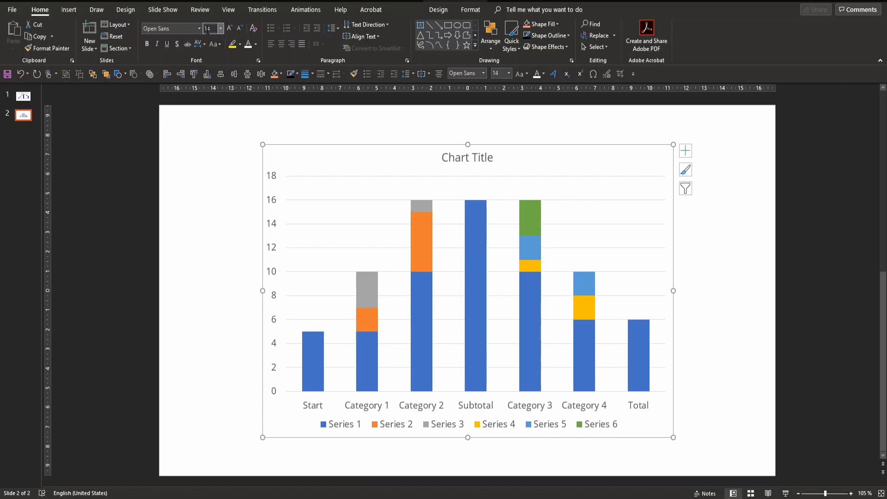
- Open the chart's plot area formatting options and paste the row of five colour swatches below the slide
right_click(356, 192)
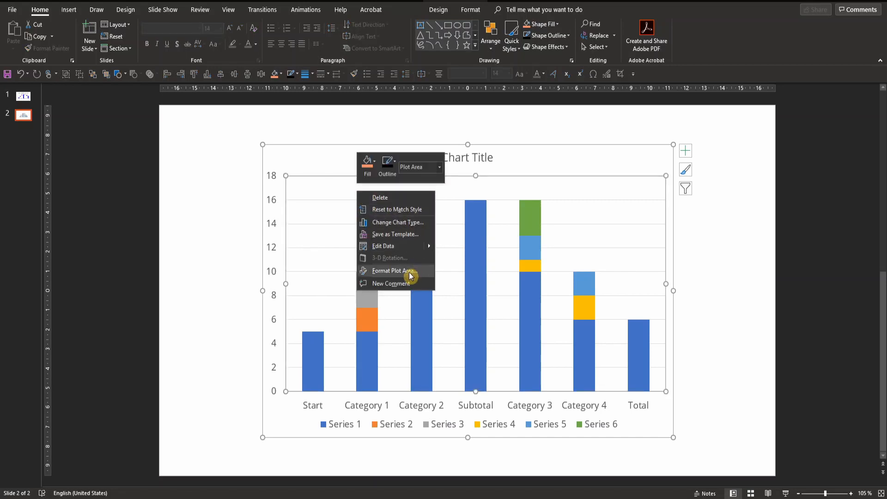
click(410, 276)
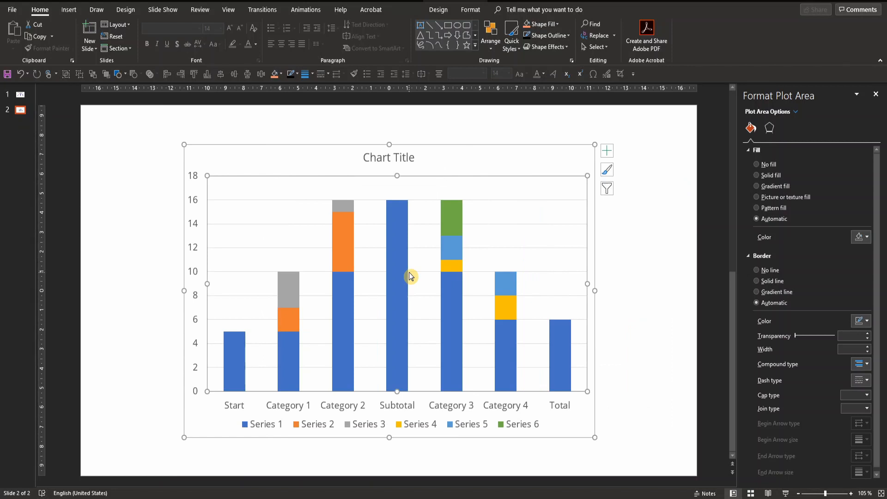
right_click(481, 168)
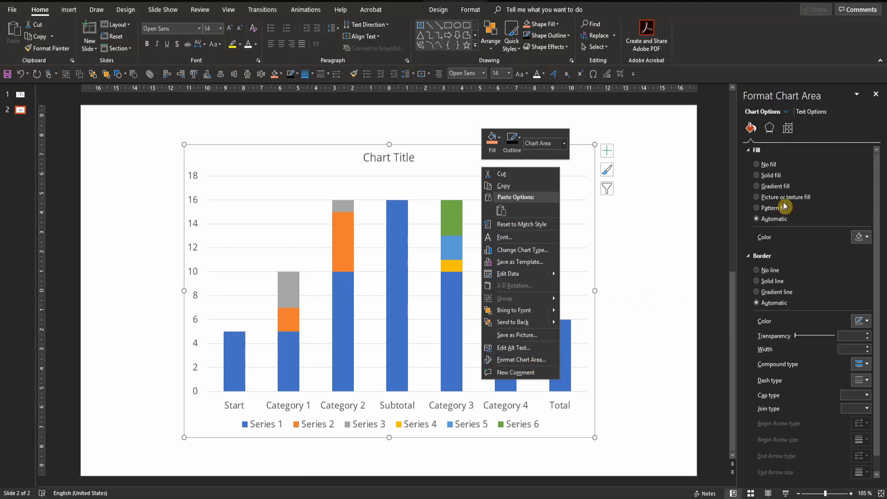
click(768, 95)
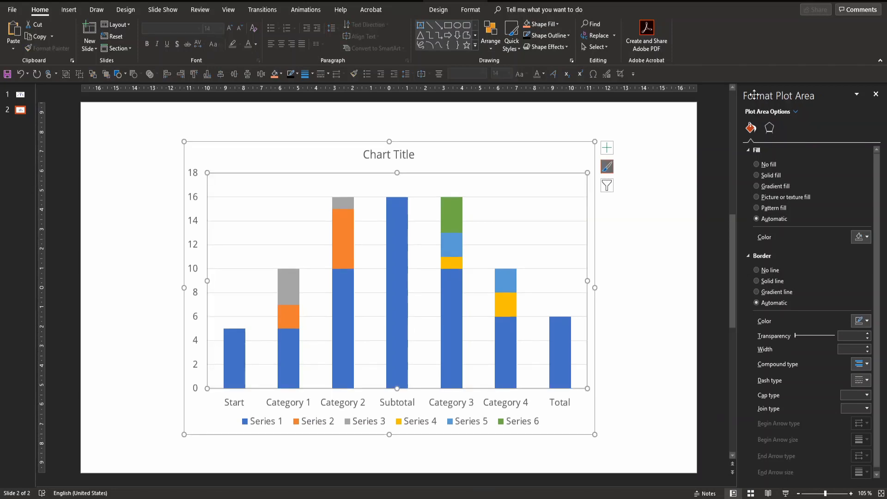
key(ctrl+v)
scroll(648, 224, down, 3)
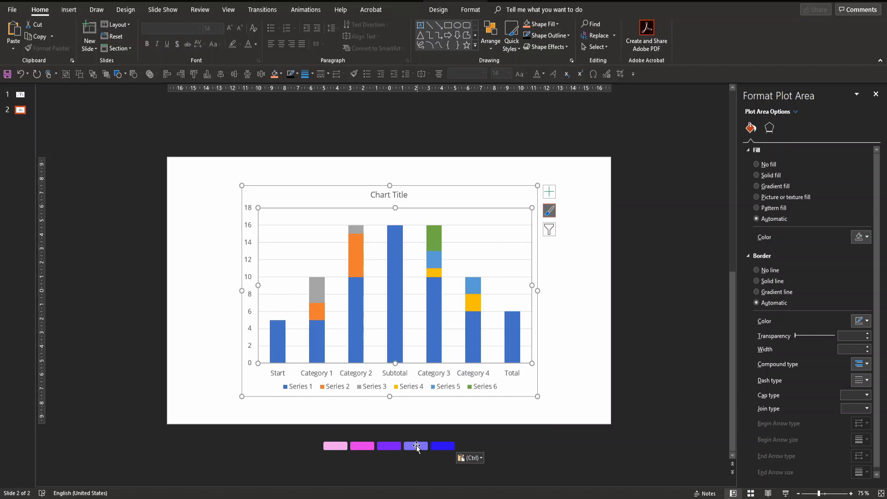
- Give the Series 1 columns a solid fill sampled with the Eyedropper from the dark blue swatch below the slide
click(277, 335)
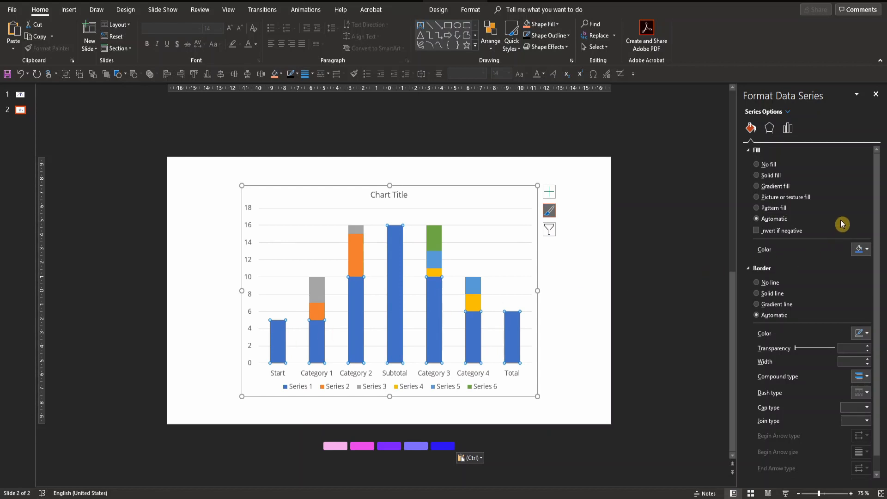
click(757, 175)
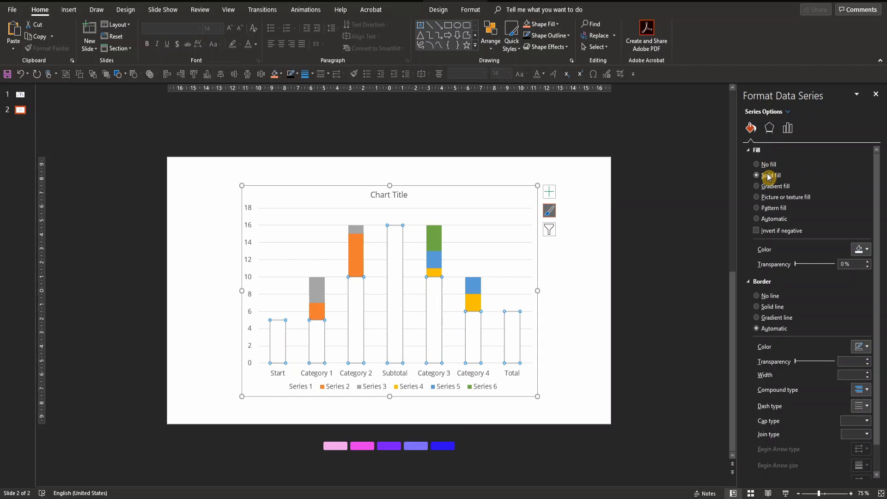
click(866, 250)
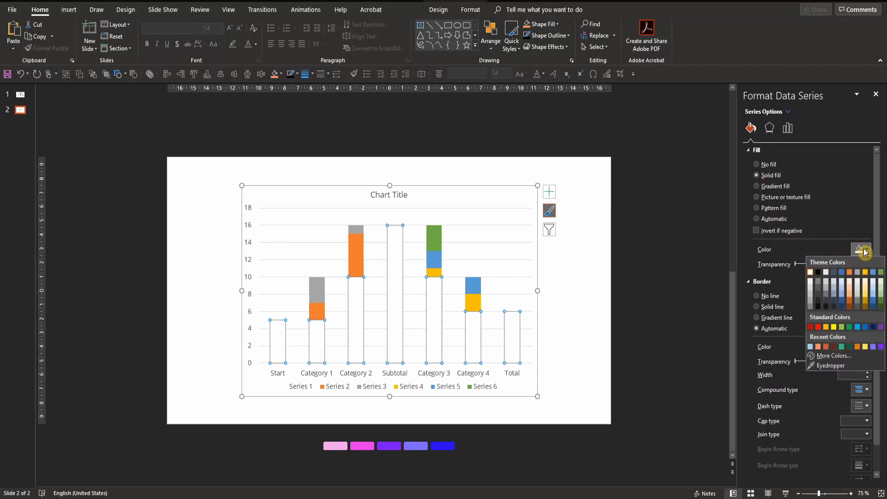
click(828, 367)
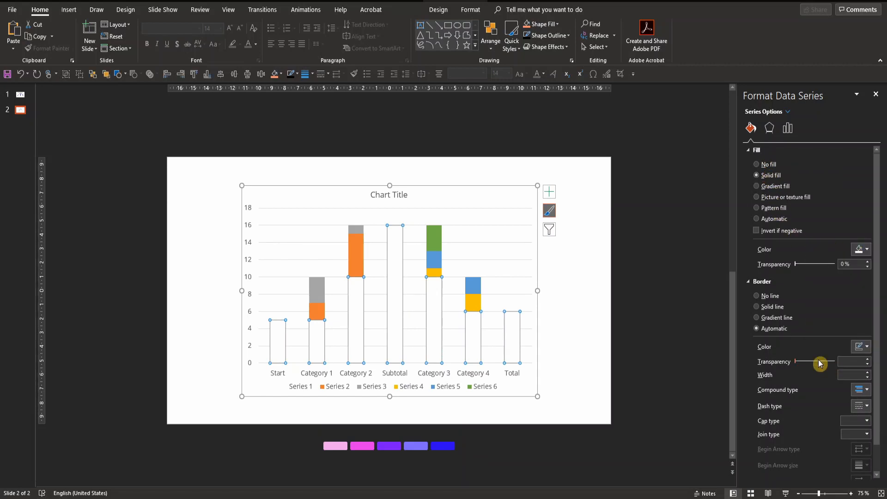
click(447, 447)
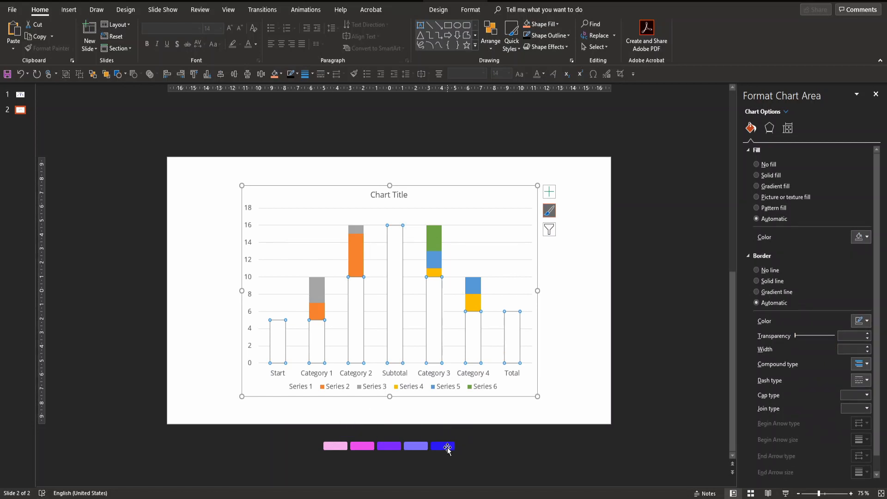
- Give the Series 2 segments a solid fill sampled with the Eyedropper from the light pink swatch
click(318, 317)
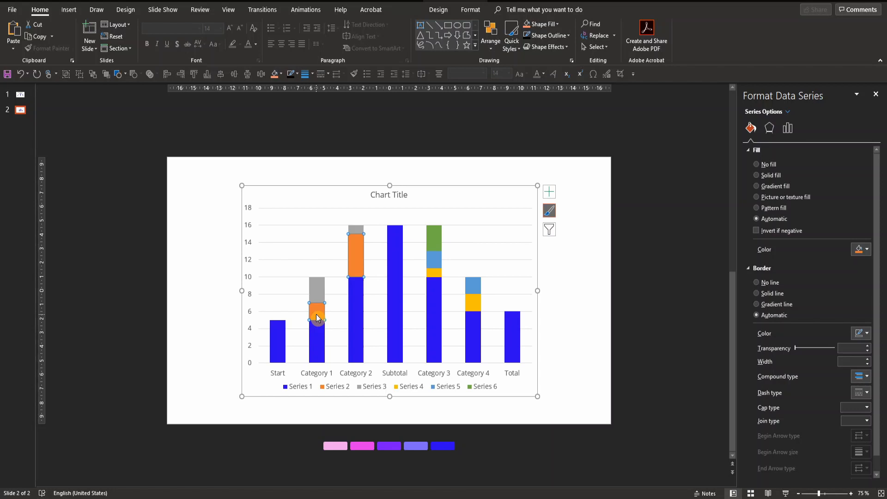
click(774, 175)
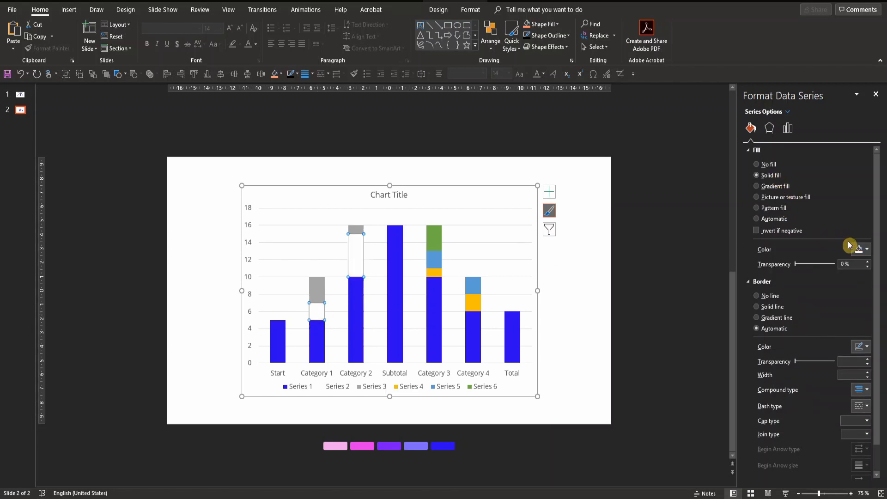
click(862, 250)
click(825, 368)
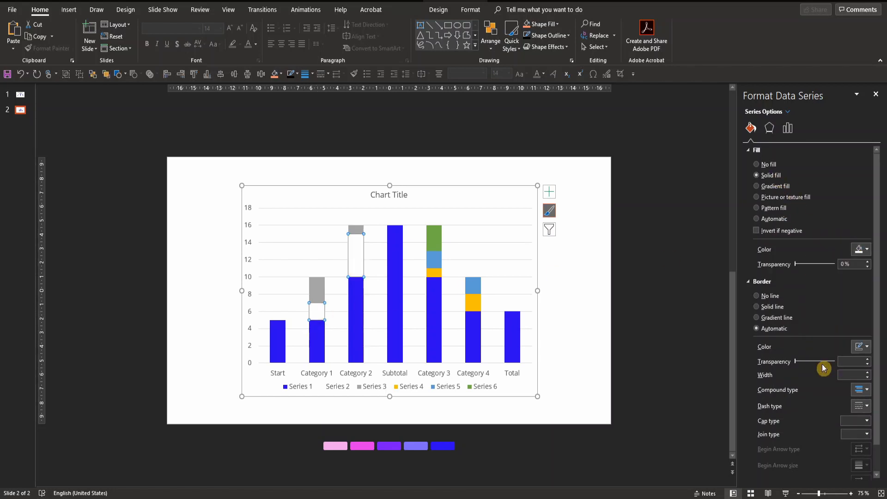
click(339, 447)
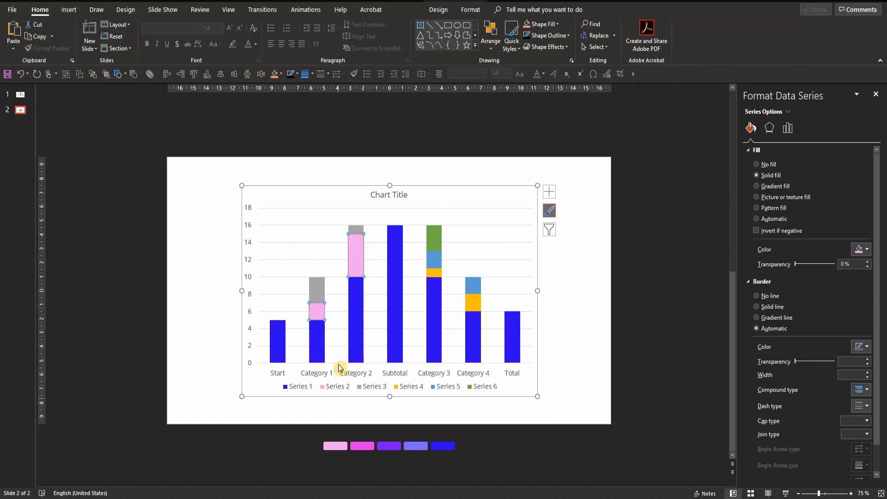
- Give the Series 3 segments a solid fill sampled with the Eyedropper from the bright pink swatch
click(314, 290)
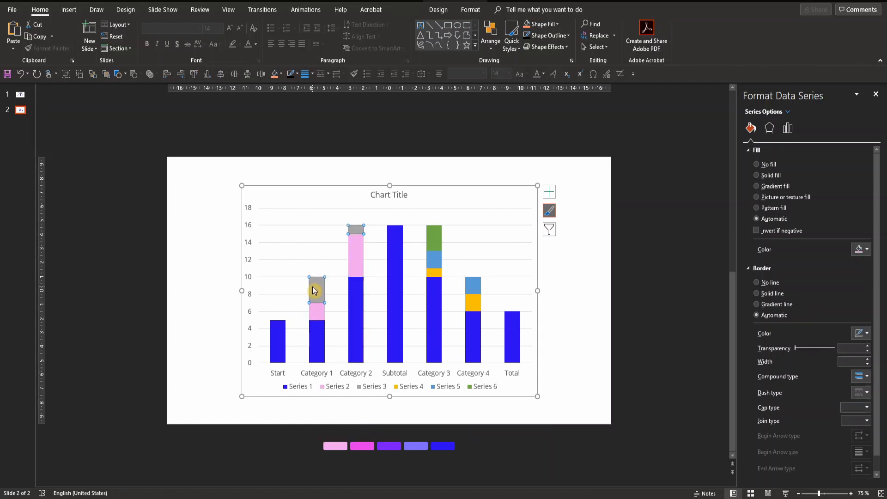
click(767, 175)
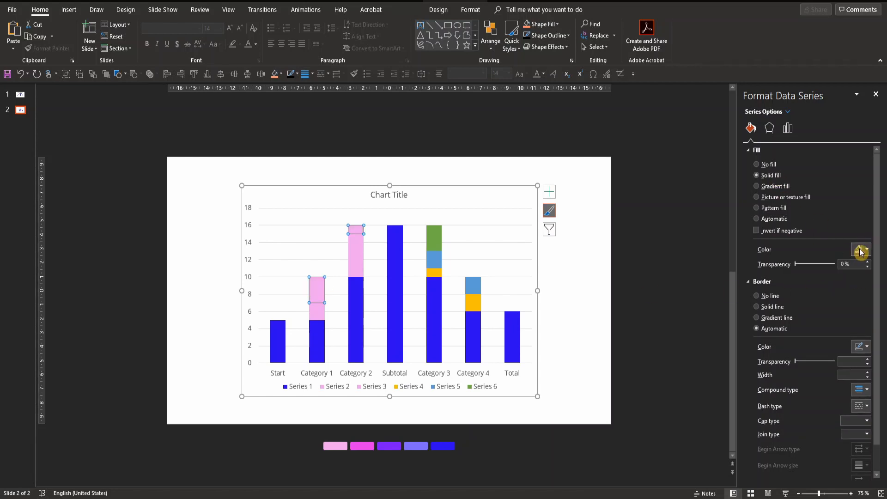
click(860, 249)
click(831, 362)
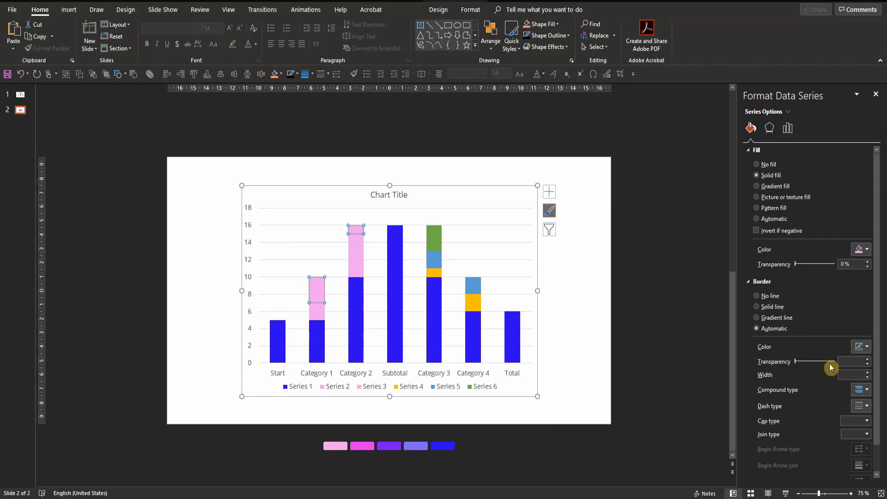
click(361, 445)
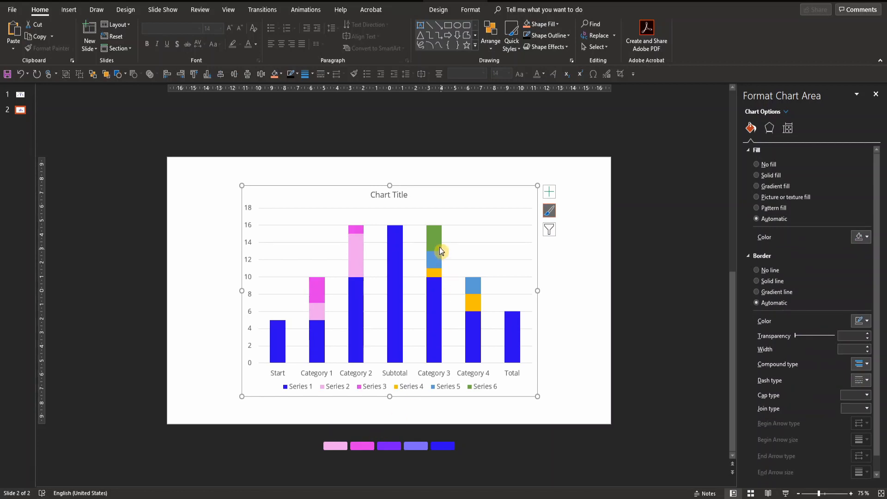
- Give the Series 4 segments a solid fill sampled with the Eyedropper from the purple swatch
click(438, 277)
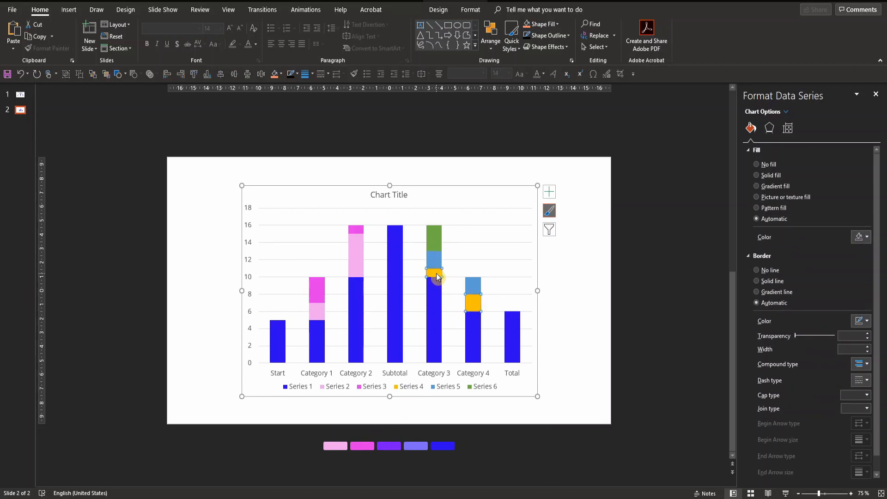
click(757, 175)
click(863, 249)
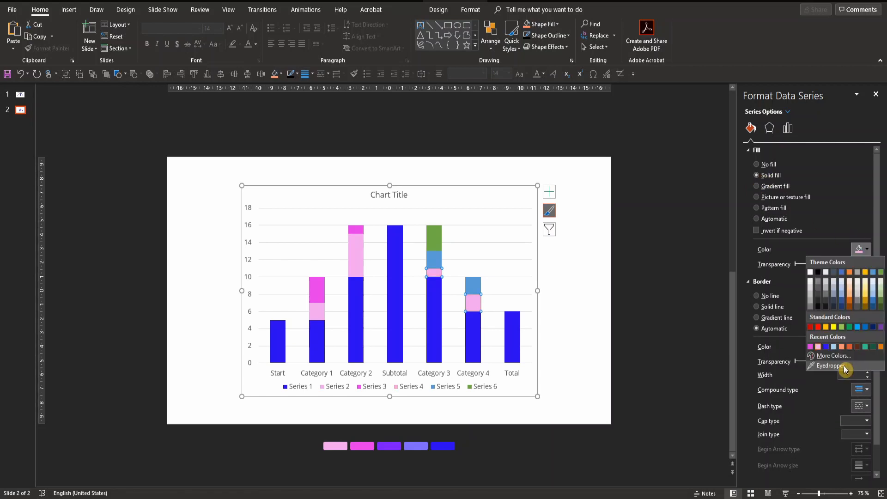
click(846, 368)
click(390, 446)
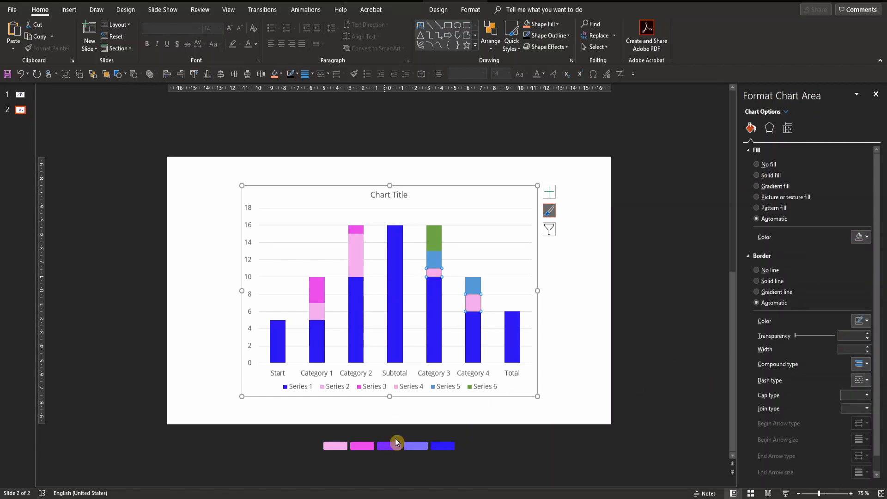
- Give the Series 5 segments a solid fill sampled with the Eyedropper from the light violet-blue swatch
click(439, 260)
click(757, 175)
click(862, 249)
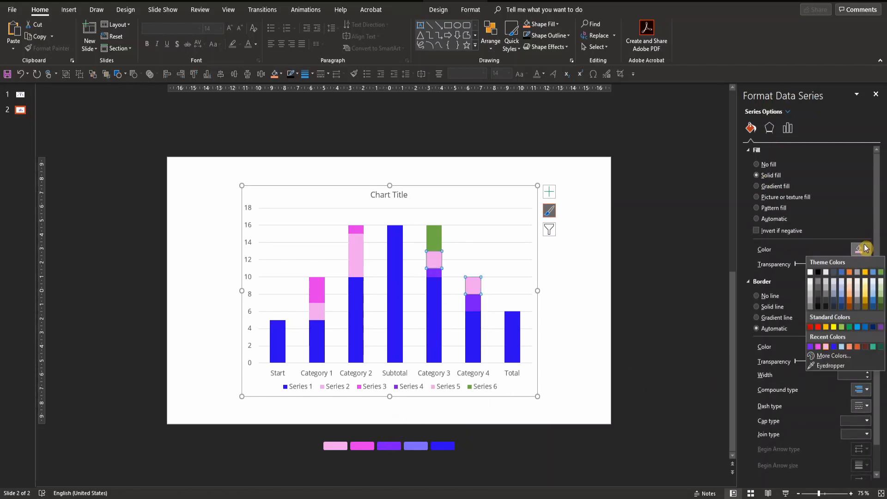
click(830, 370)
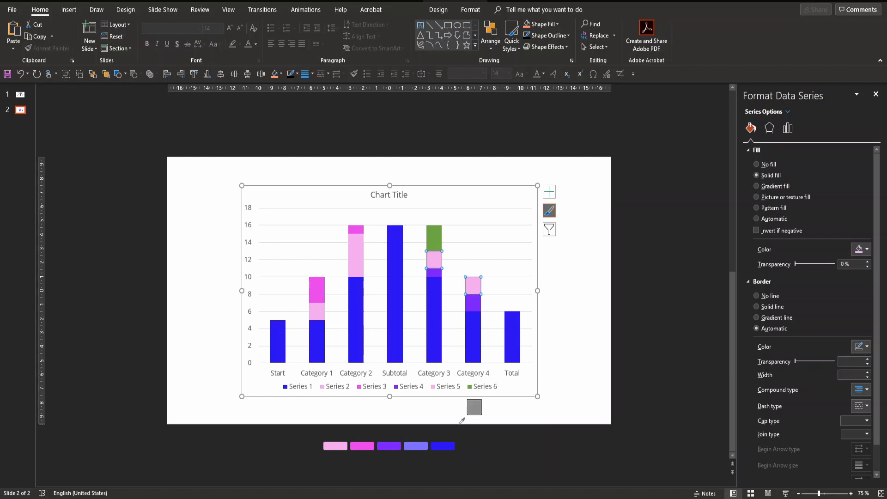
click(418, 446)
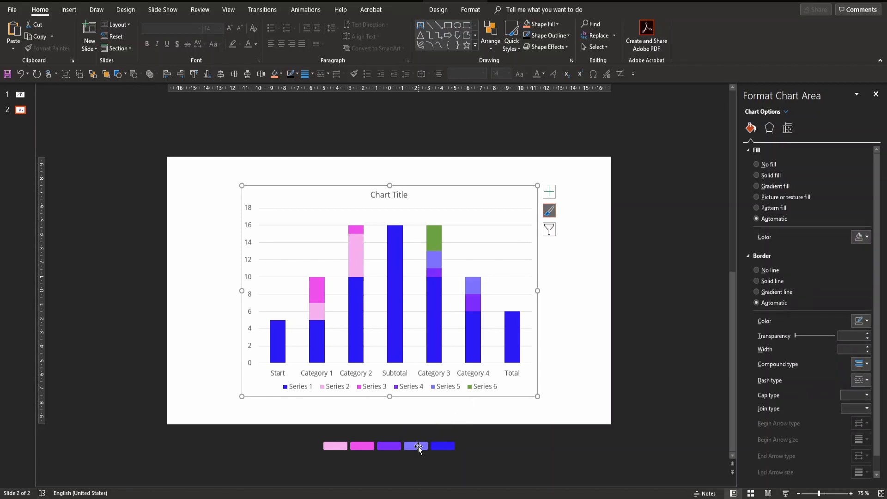
- Give the Series 6 segment in Category 3 a solid fill in the gray theme colour
click(435, 237)
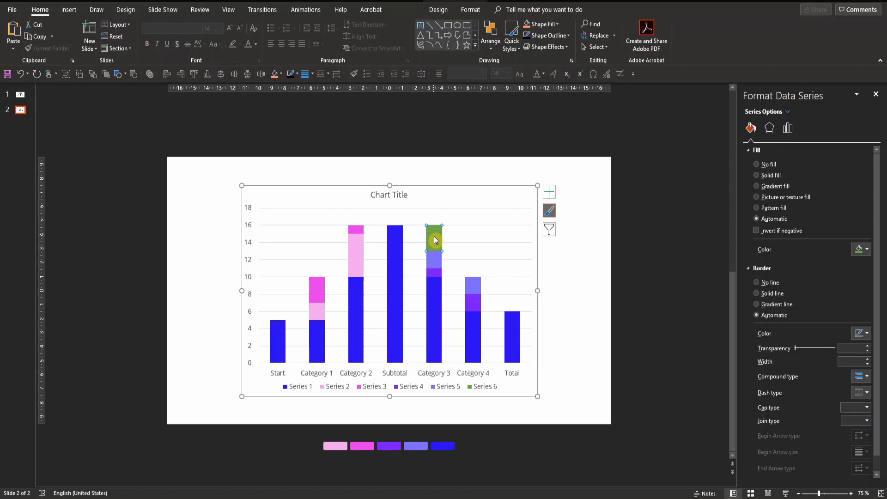
click(769, 175)
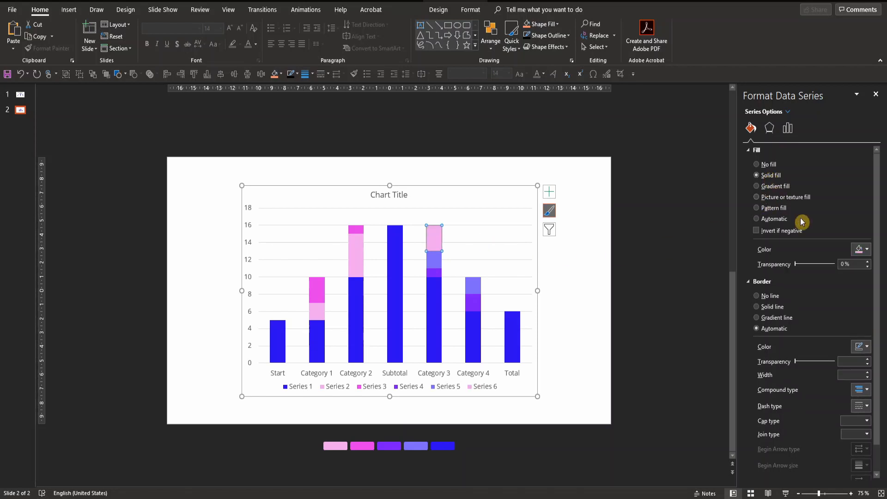
click(860, 250)
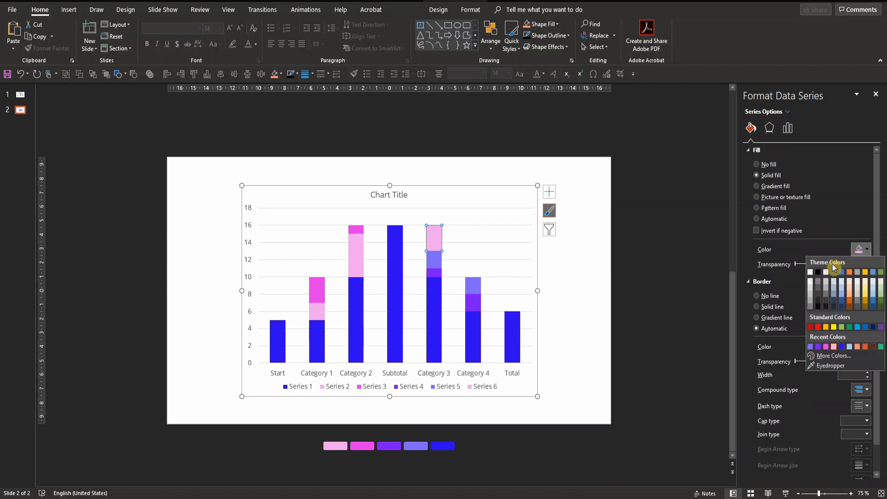
click(857, 273)
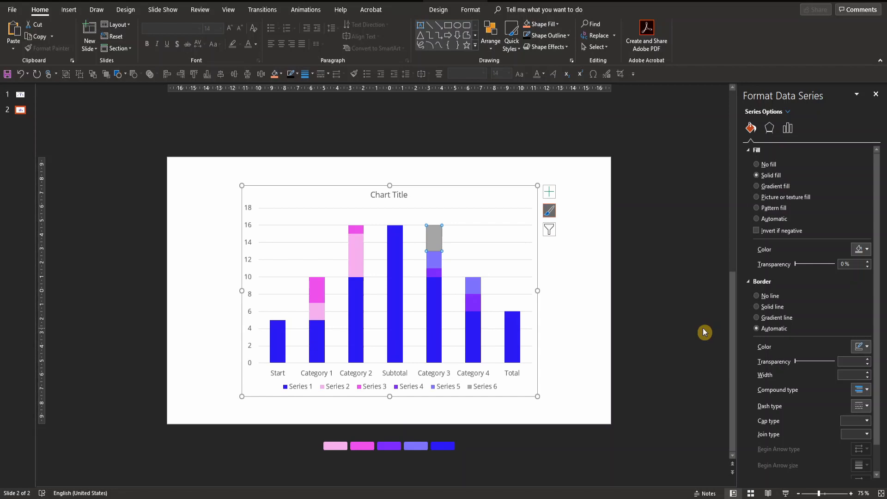
- Set the Series 1 base segments of Category 1, Category 2, Category 3 and Category 4 to no fill, and deselect the chart
click(318, 341)
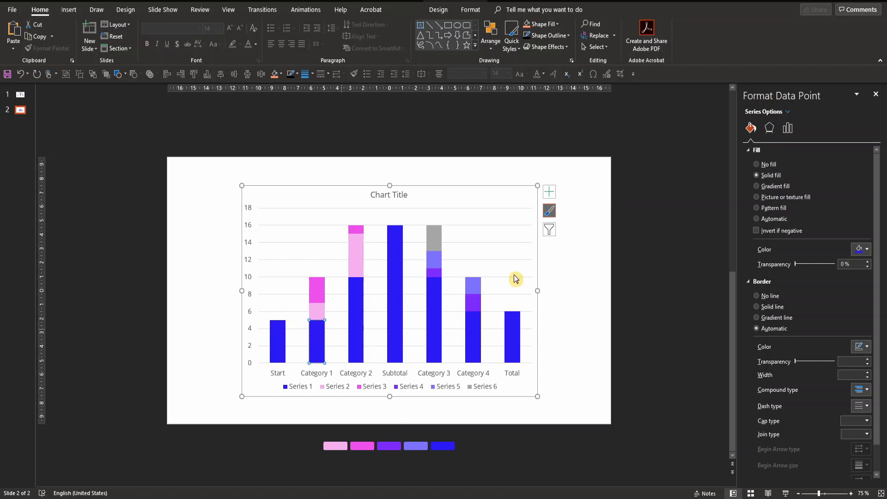
click(770, 166)
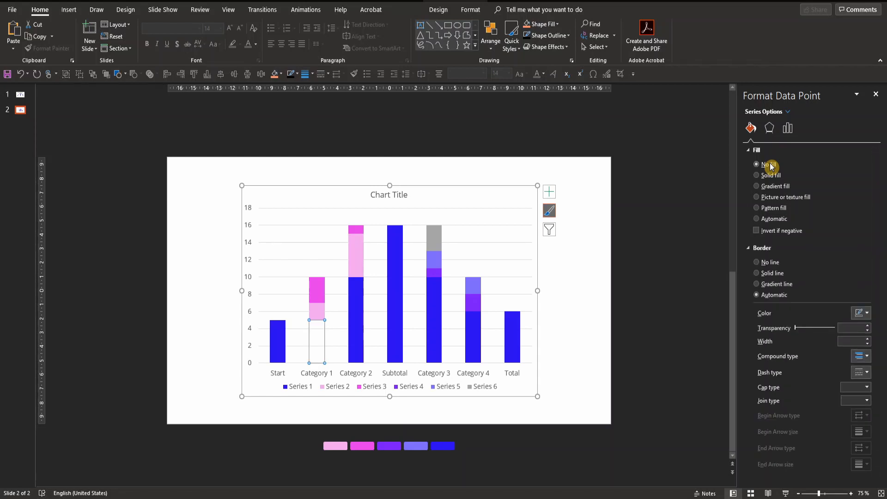
click(360, 345)
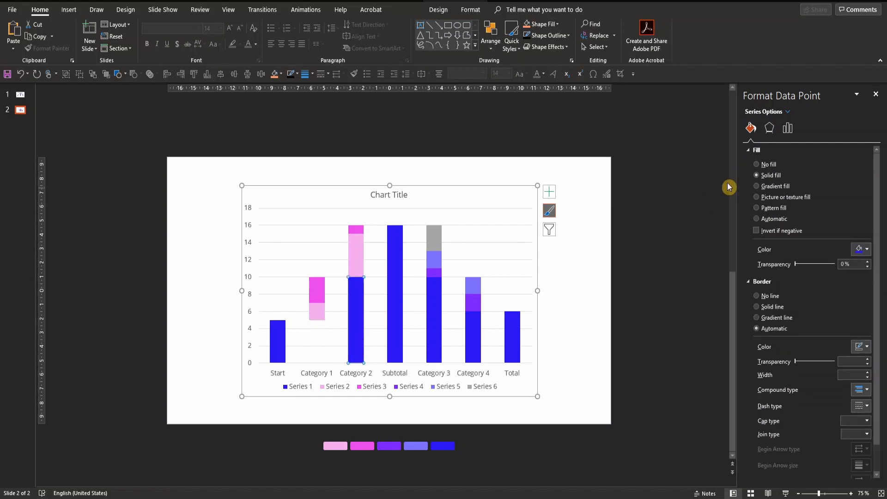
click(767, 165)
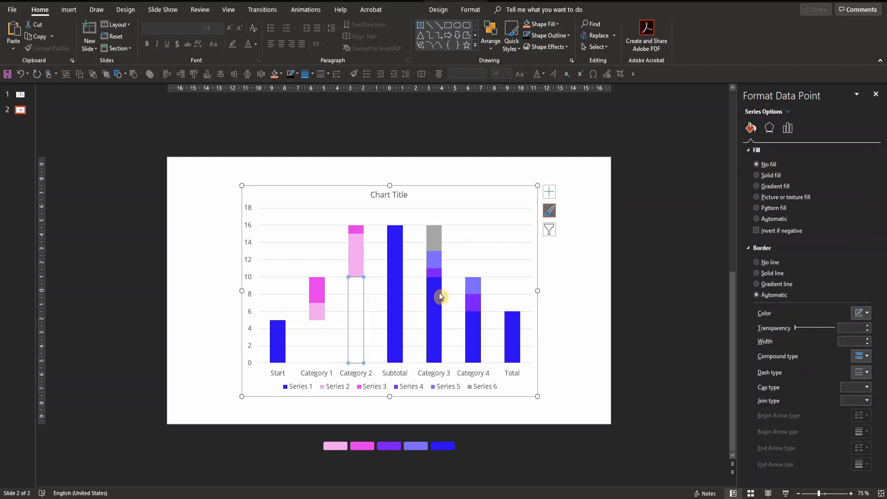
click(434, 296)
click(767, 165)
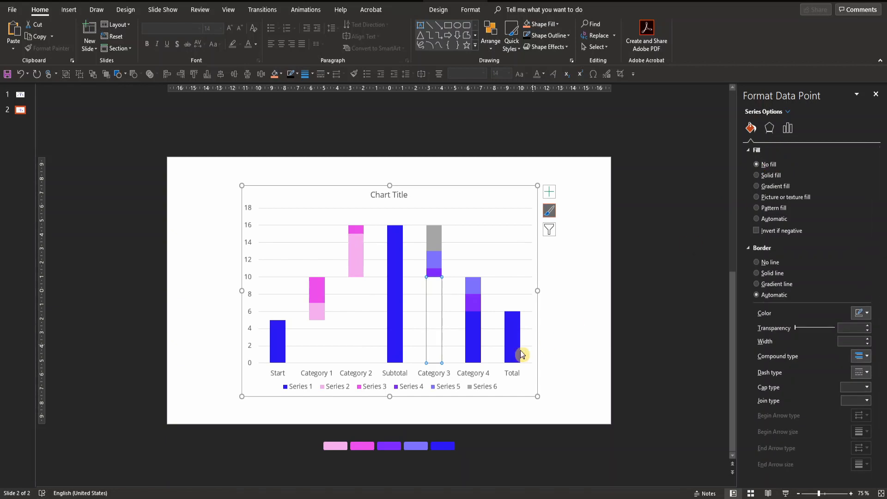
click(474, 341)
click(769, 165)
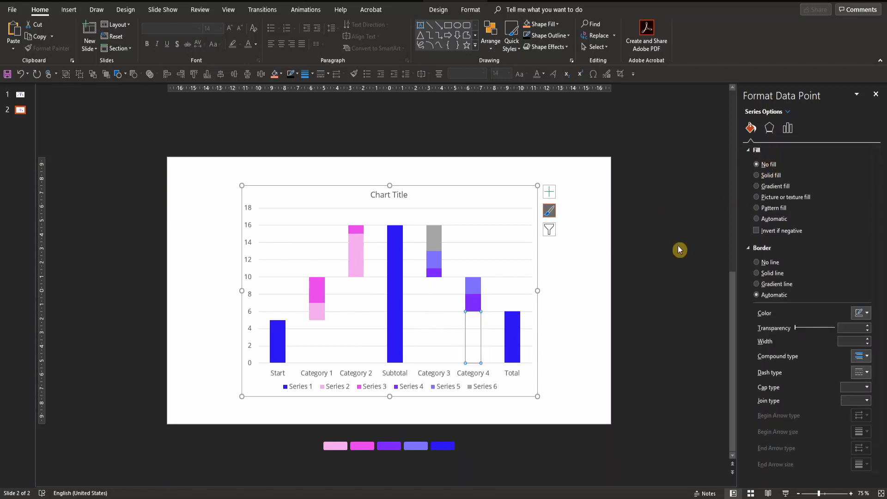
click(626, 293)
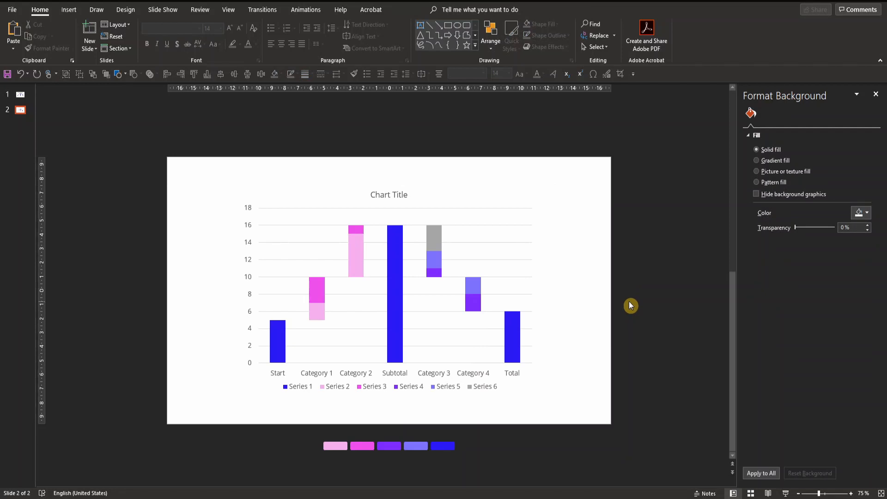
- Close the Format Background pane and remove the primary major horizontal gridlines from the waterfall chart
ctrl+scroll(630, 305, up, 3)
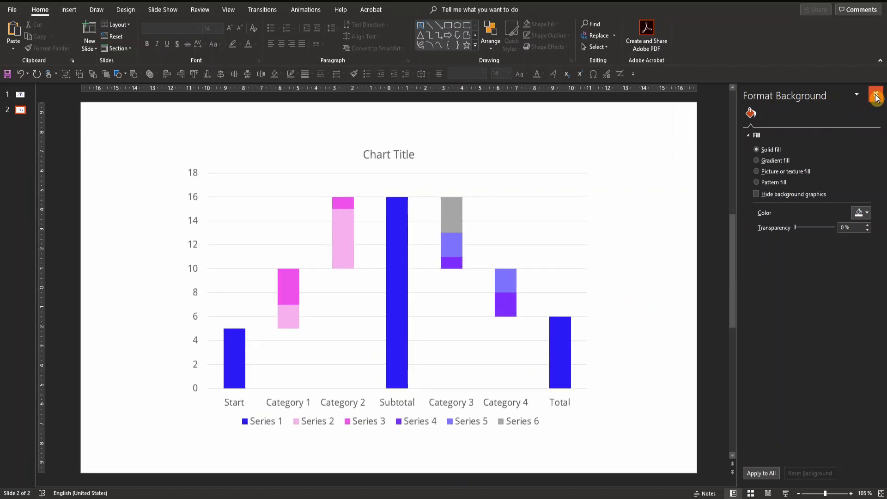
click(877, 97)
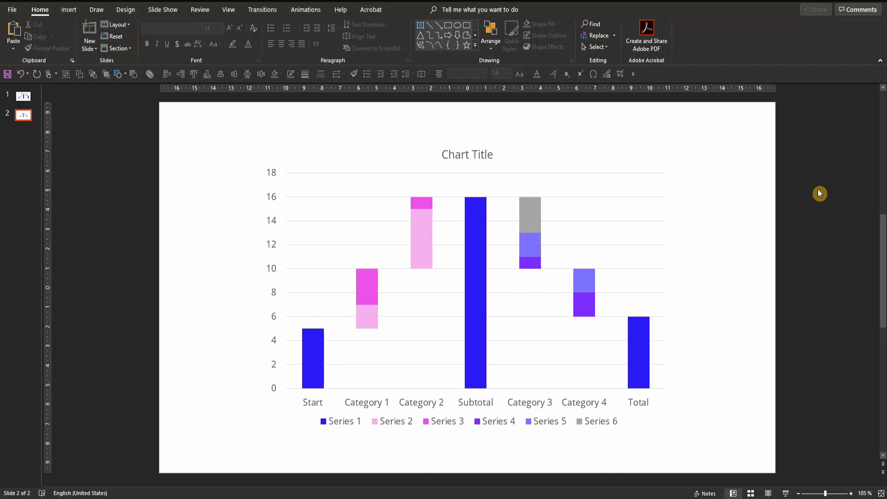
click(481, 159)
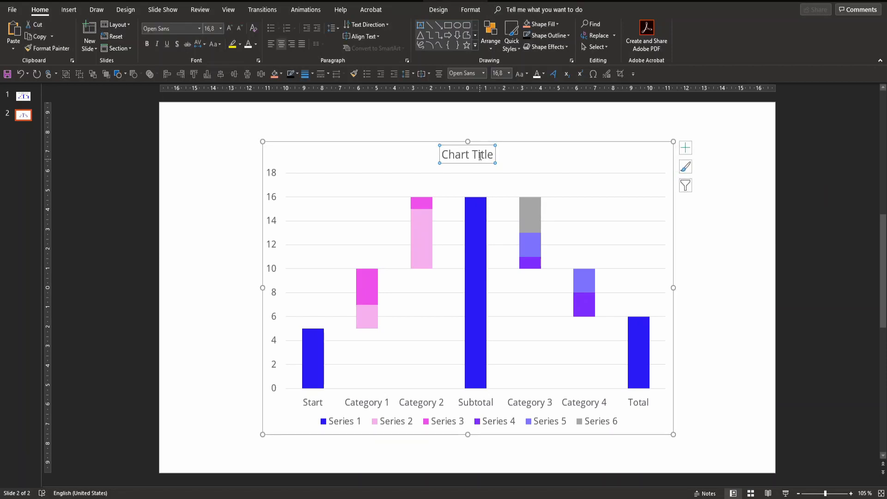
click(439, 11)
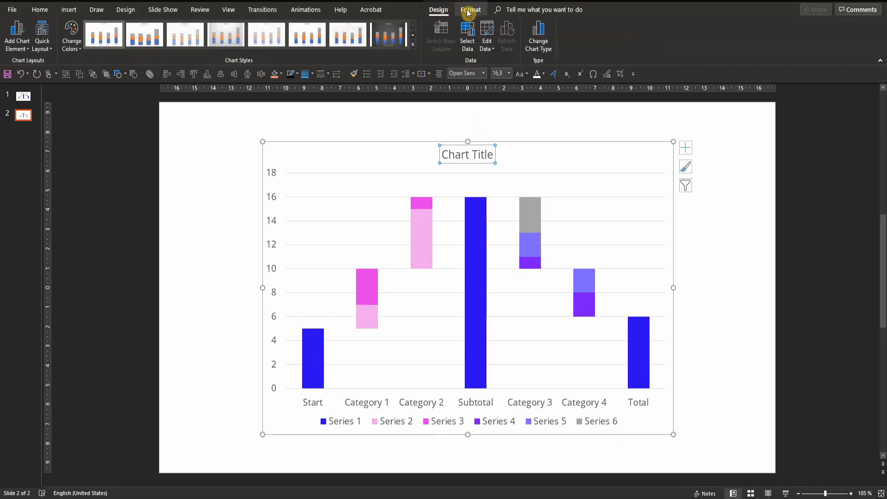
click(469, 13)
click(440, 12)
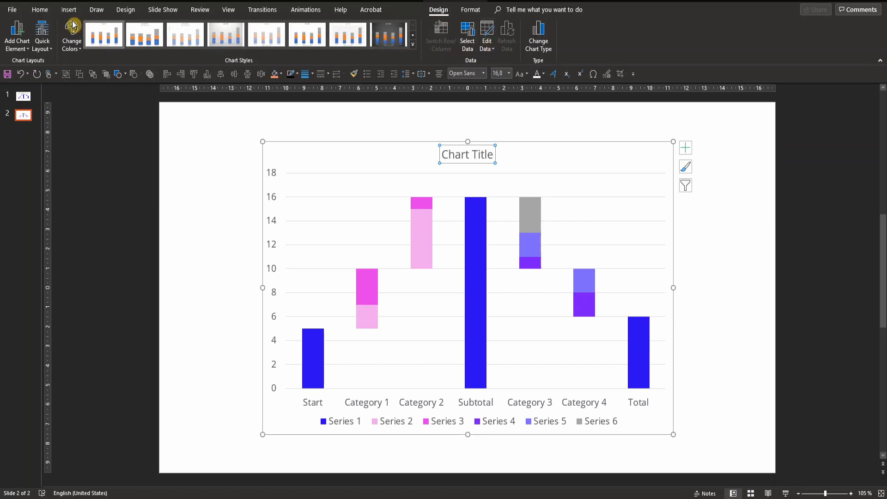
click(46, 51)
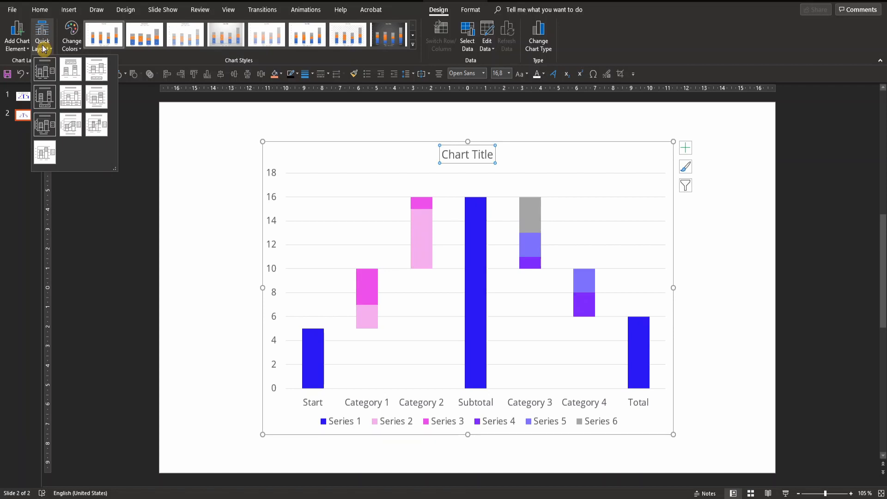
click(22, 48)
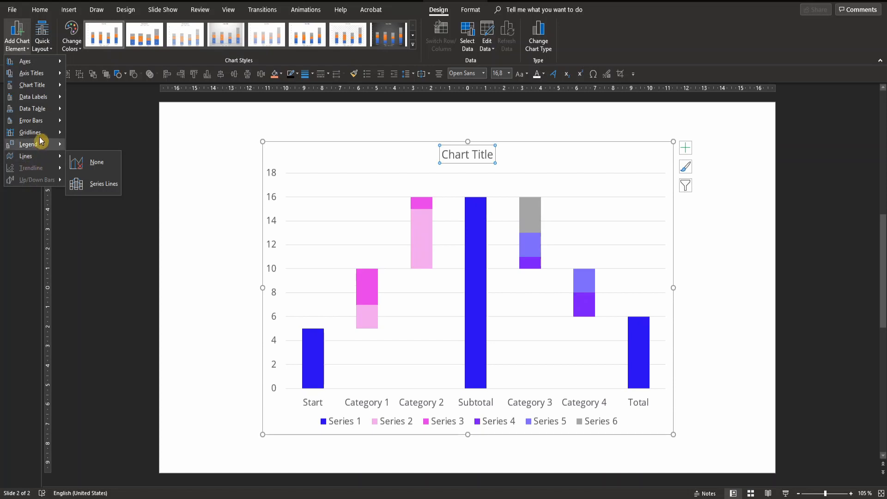
mouse_move(40, 134)
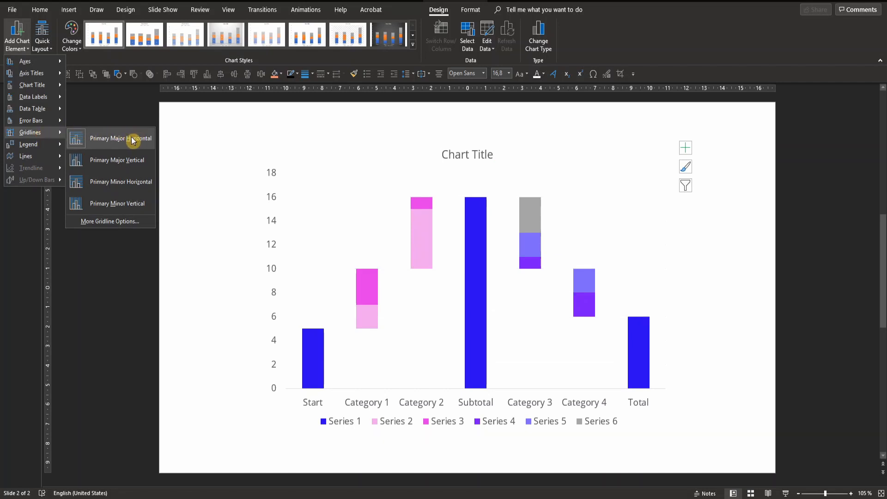
click(77, 139)
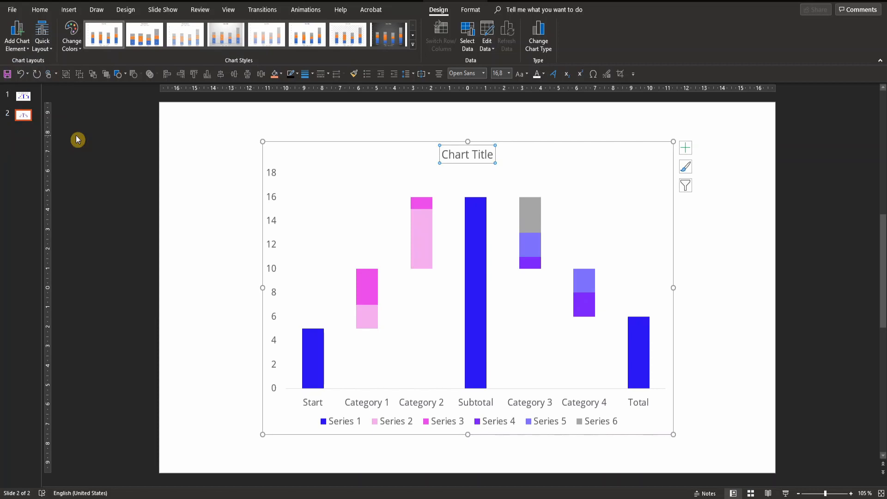
- Set the chart title's placement to Above Chart
click(18, 39)
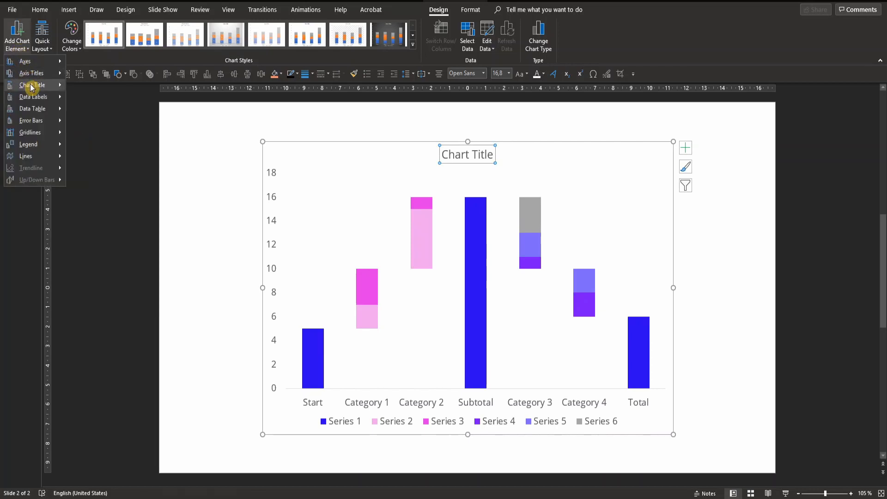
mouse_move(31, 88)
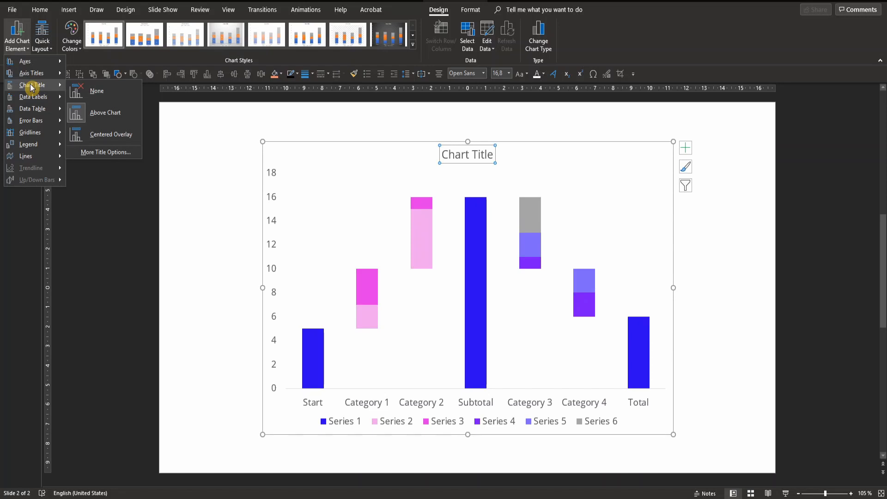
click(111, 115)
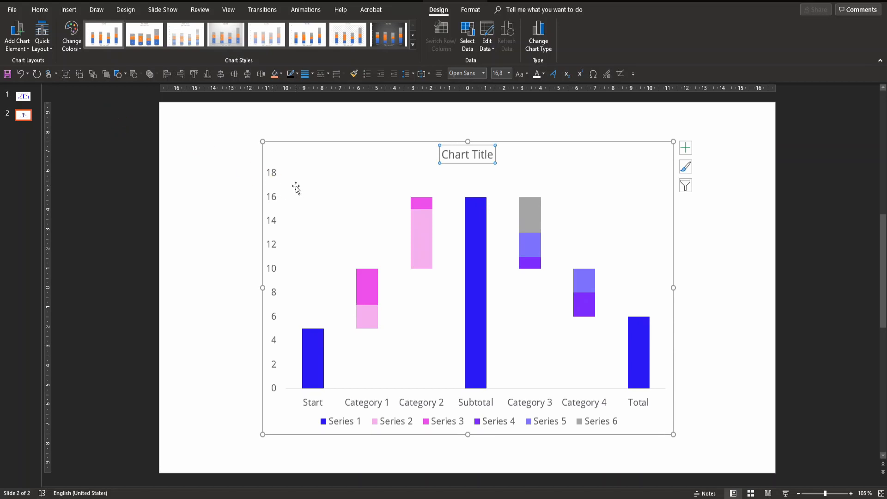
- Delete the vertical value axis from the chart
click(274, 173)
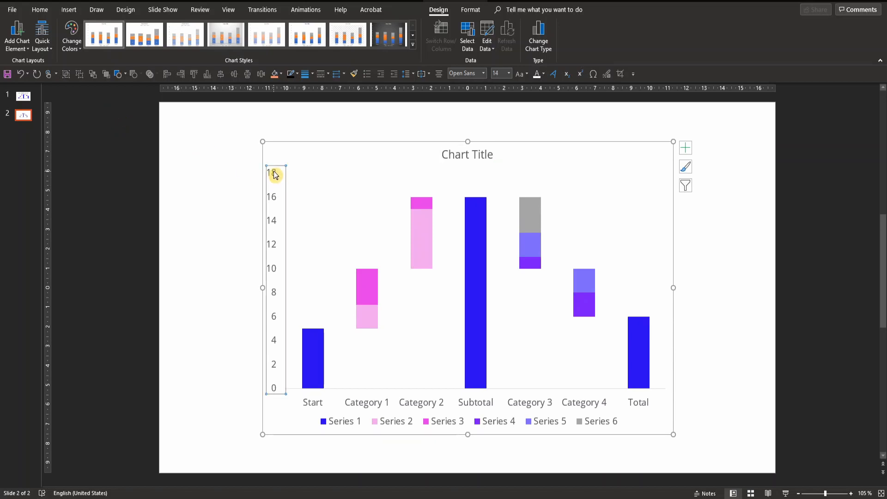
right_click(273, 173)
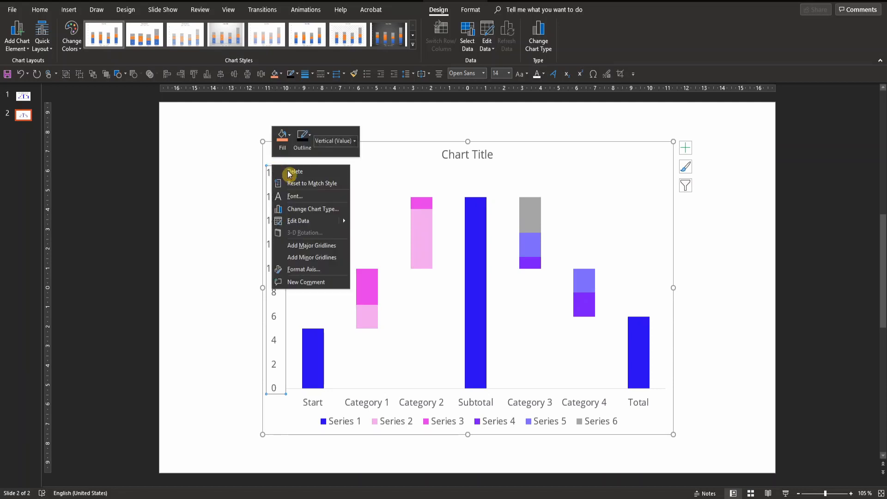
click(291, 176)
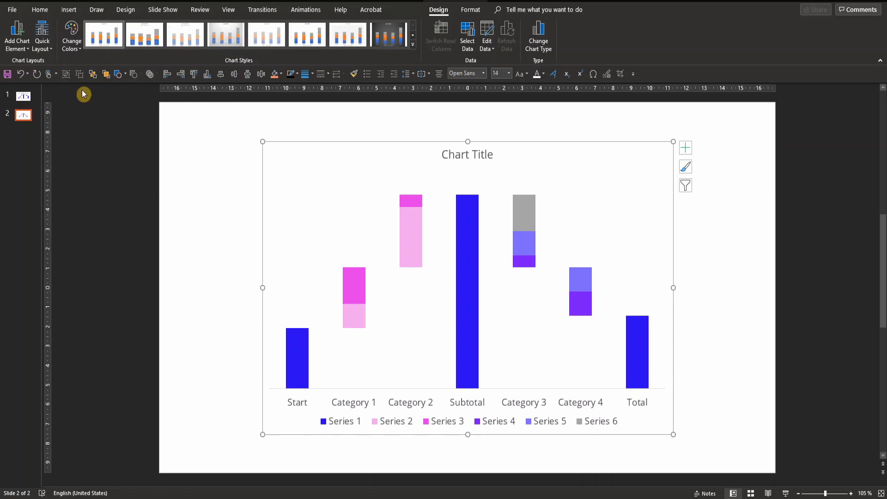
- Add centered data labels to all the chart's series, and deselect the chart
click(24, 49)
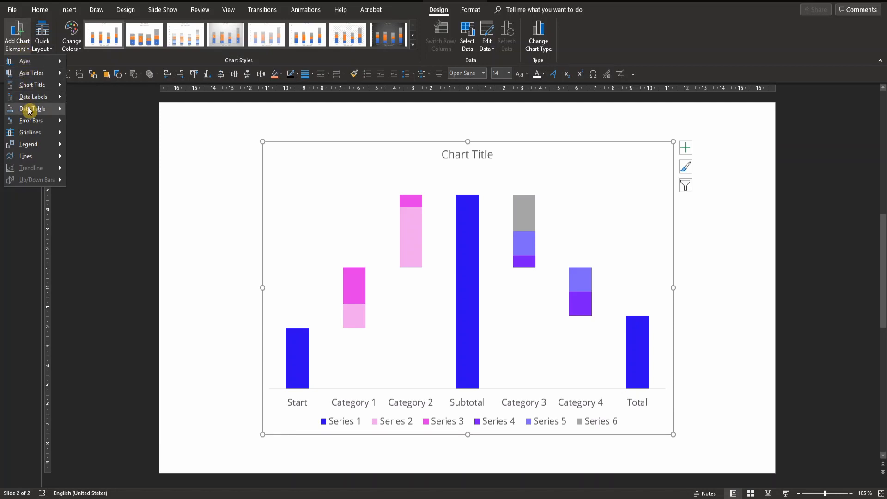
mouse_move(29, 109)
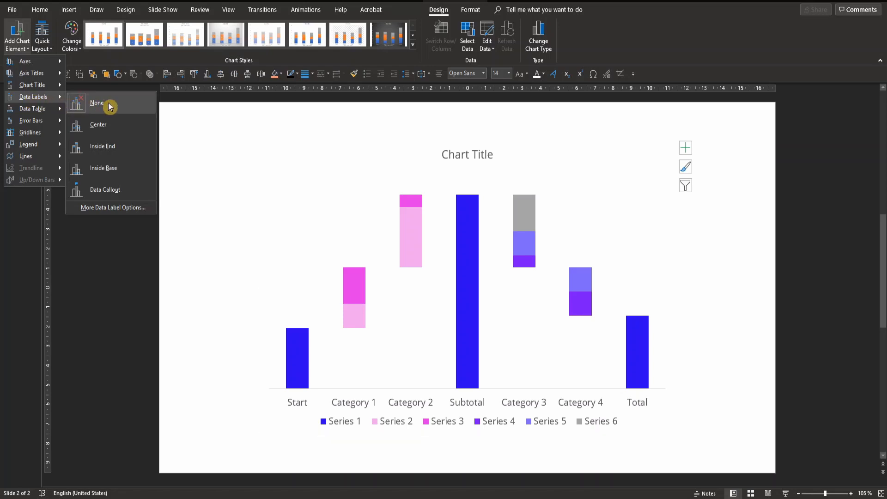
click(98, 124)
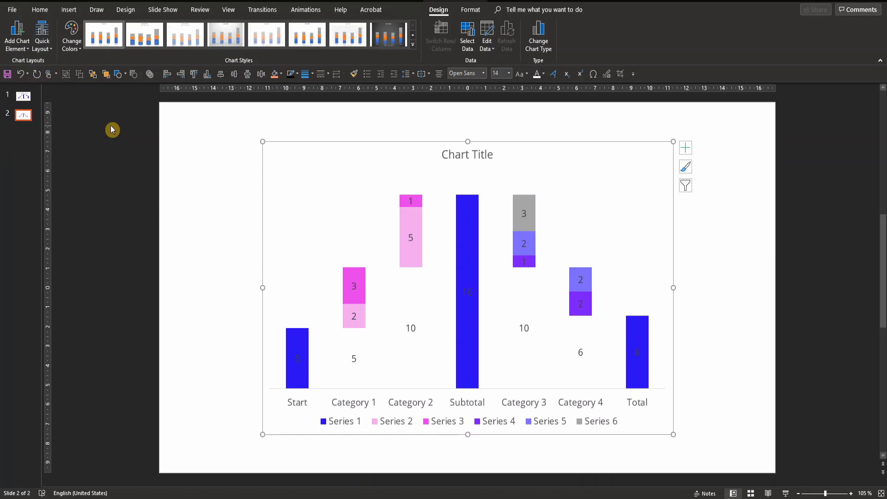
click(166, 216)
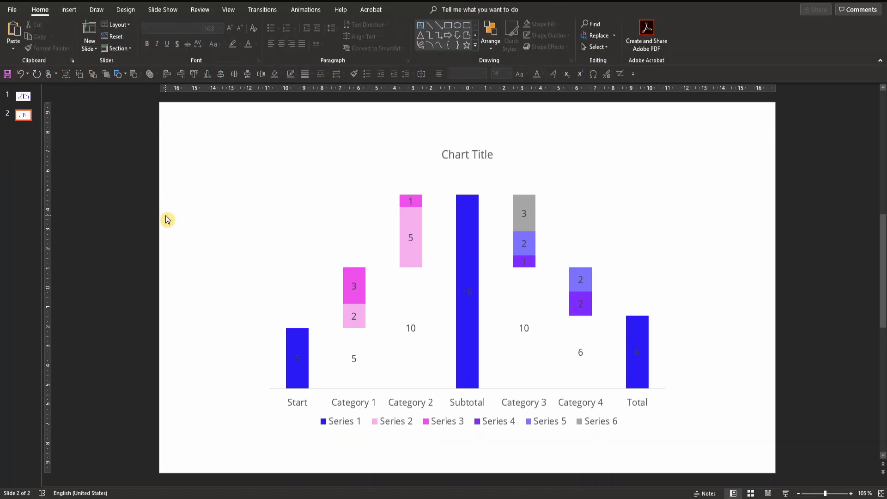